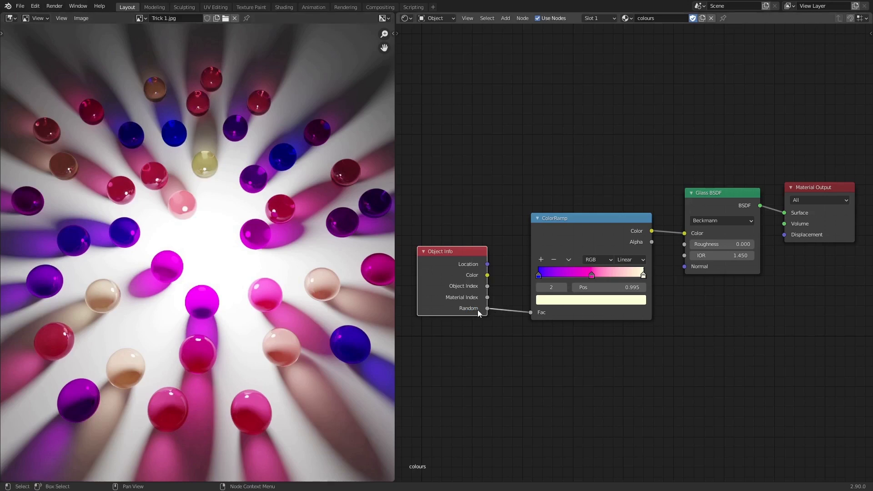
Step: Select the ColorRamp's middle magenta stop and maximise the node editor on its own
{"action": "left_click", "coordinate": [557, 231]}
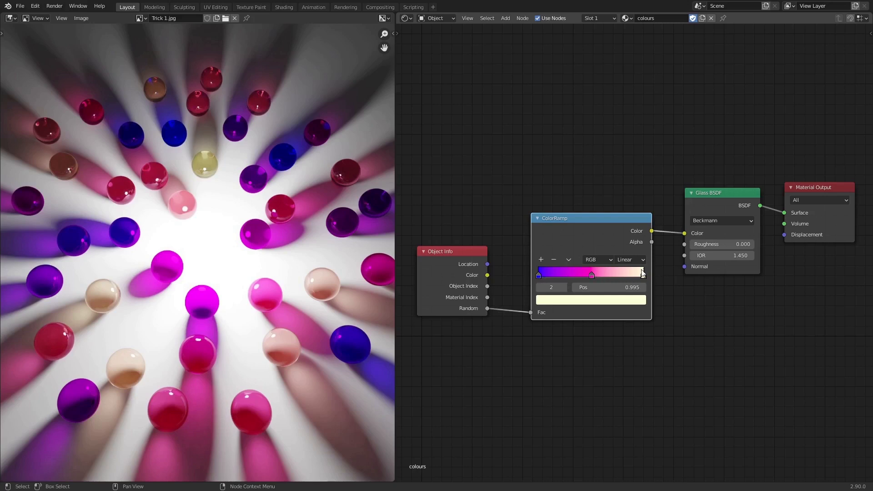
{"action": "left_click", "coordinate": [613, 274]}
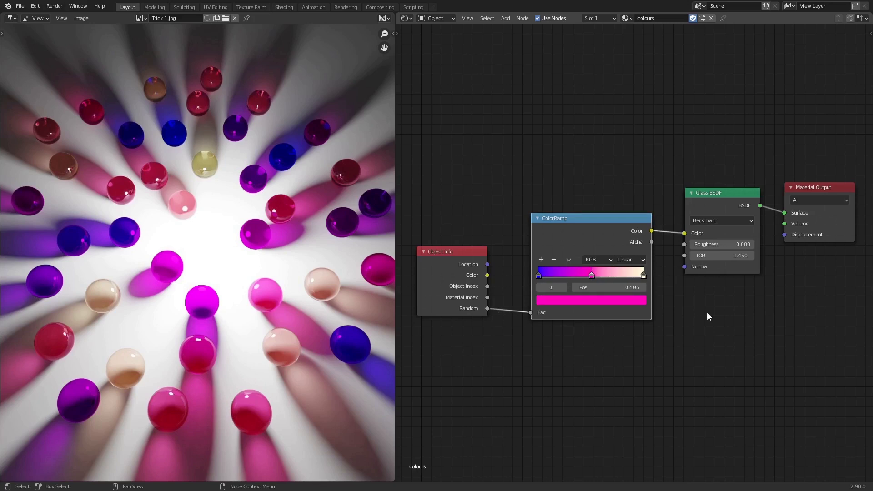
{"action": "key", "text": "ctrl+space"}
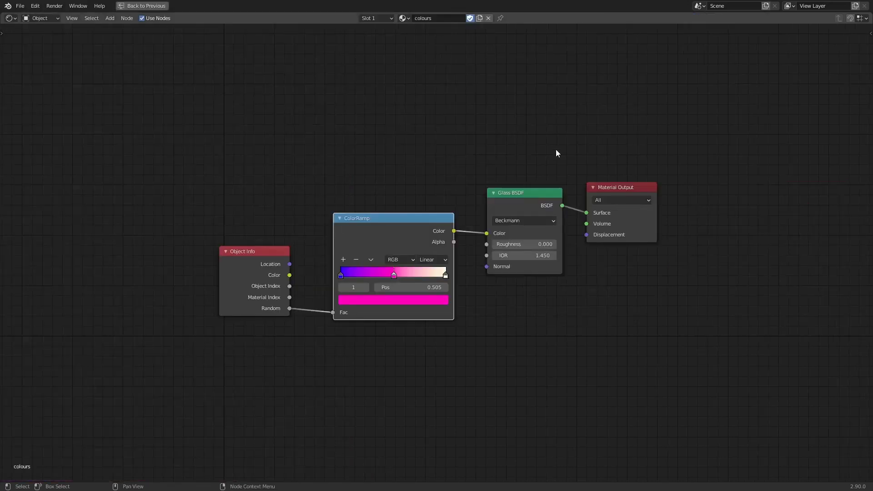
Step: Replace the ColorRamp with a Combine RGB node: Image to Glass Color, Object Info Random to R
{"action": "left_click", "coordinate": [364, 223]}
{"action": "key", "text": "x"}
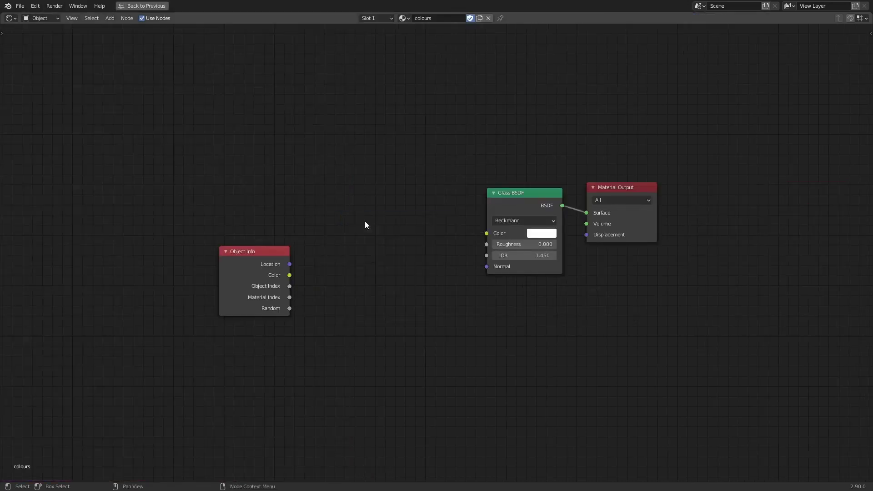
{"action": "key", "text": "shift+a"}
{"action": "left_click", "coordinate": [364, 221]}
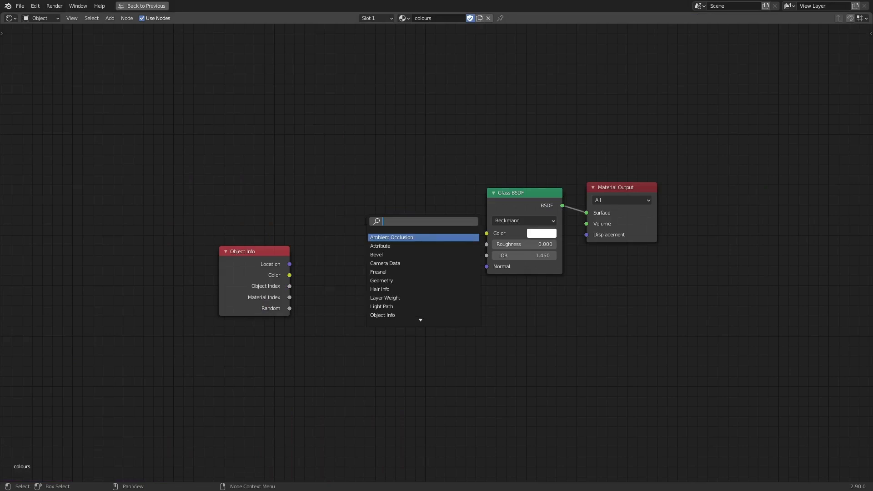
{"action": "type", "text": "co"}
{"action": "left_click", "coordinate": [386, 281]}
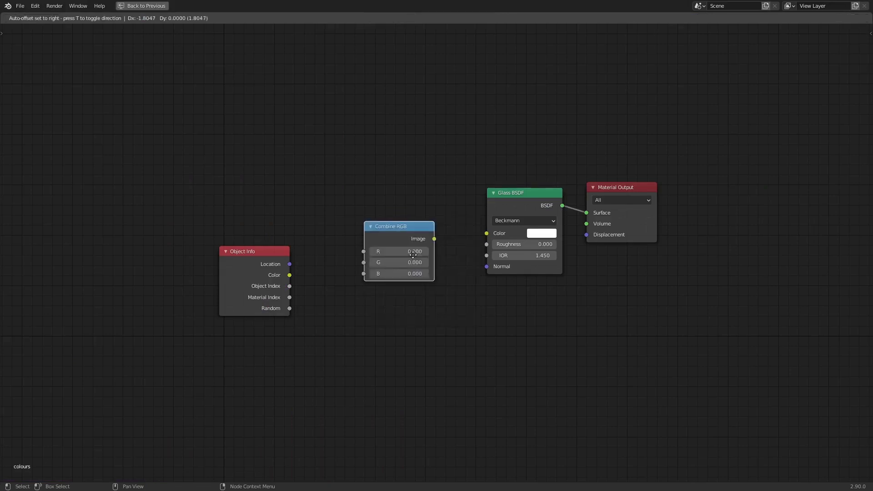
{"action": "left_click", "coordinate": [446, 290]}
{"action": "left_click_drag", "start_coordinate": [451, 241], "coordinate": [487, 234]}
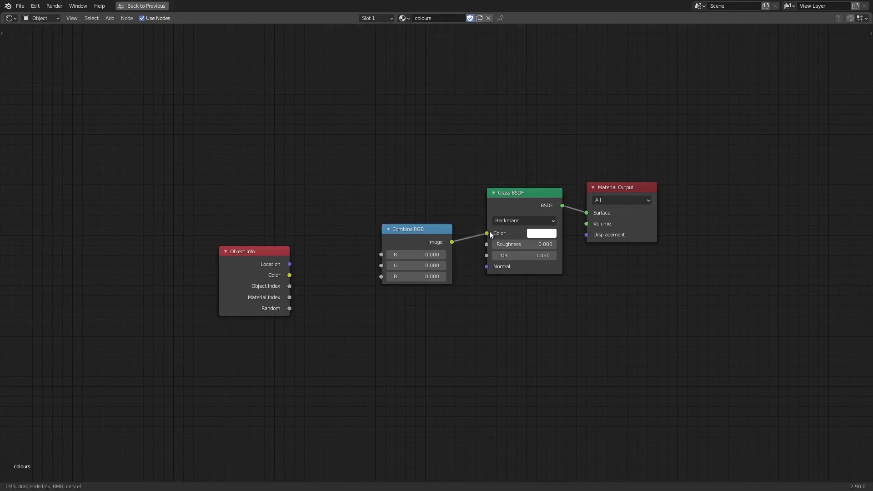
{"action": "left_click_drag", "start_coordinate": [290, 308], "coordinate": [381, 255]}
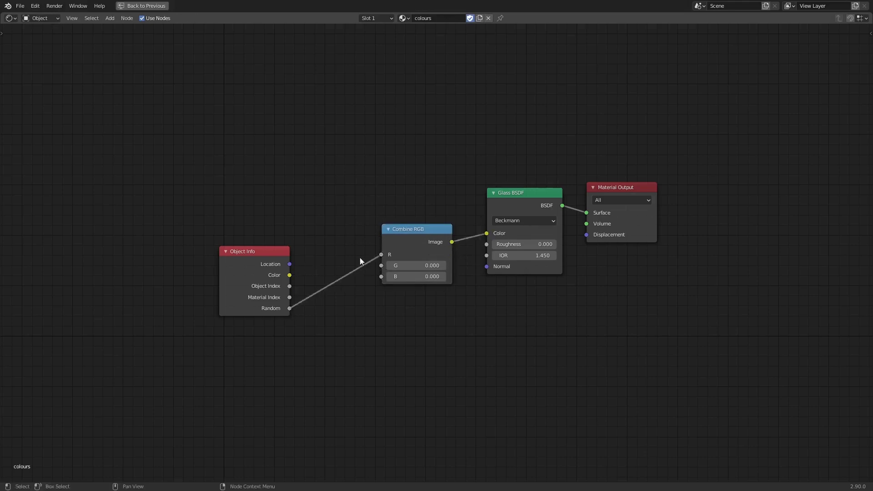
Step: Try two extra Object Info copies feeding G and B, then delete them and move Object Info up
{"action": "left_click", "coordinate": [253, 254]}
{"action": "key", "text": "shift+d"}
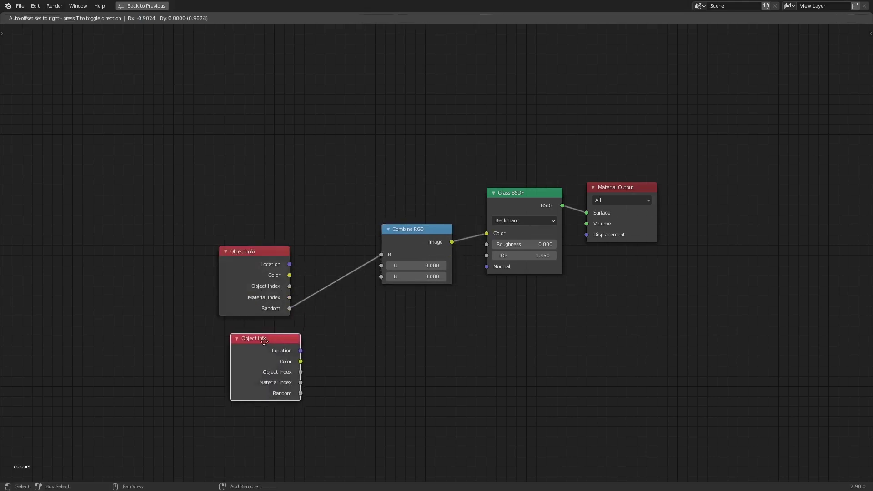
{"action": "left_click", "coordinate": [263, 343]}
{"action": "key", "text": "shift+d"}
{"action": "left_click", "coordinate": [296, 415]}
{"action": "left_click_drag", "start_coordinate": [302, 393], "coordinate": [313, 473]}
{"action": "middle_click_drag", "start_coordinate": [381, 385], "coordinate": [403, 338]}
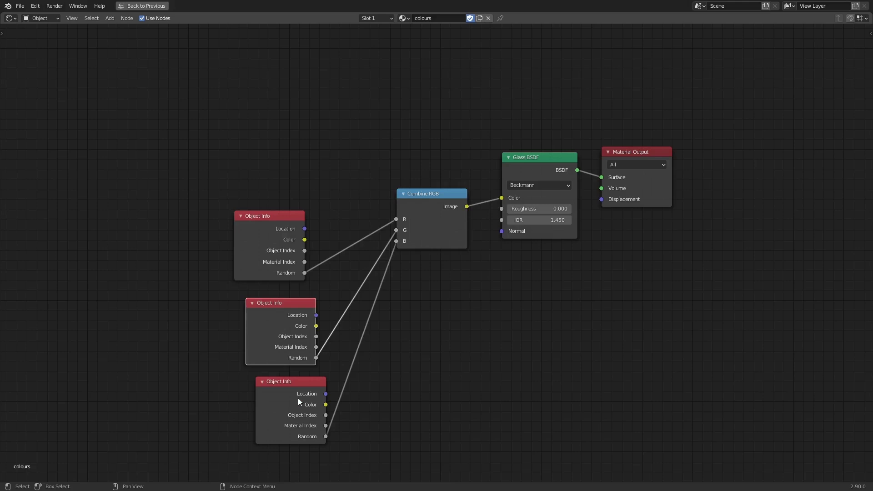
{"action": "left_click", "coordinate": [285, 388], "text": "shift"}
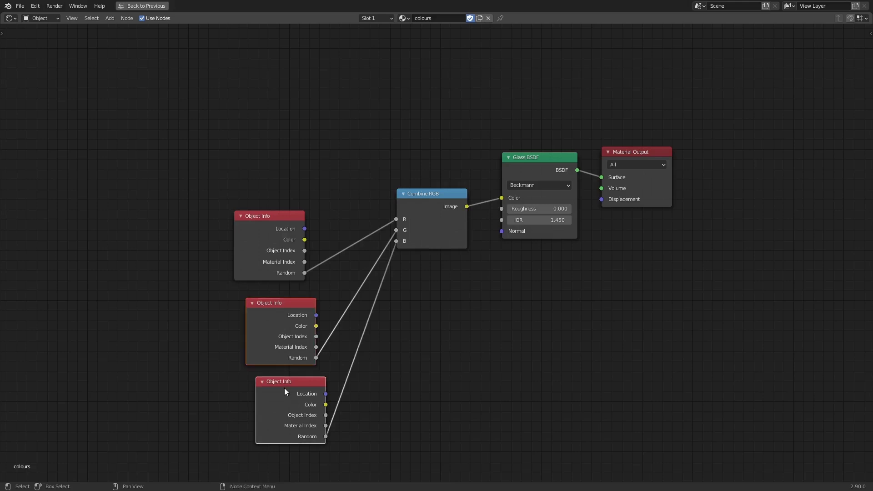
{"action": "key", "text": "x"}
{"action": "left_click_drag", "start_coordinate": [295, 279], "coordinate": [306, 203]}
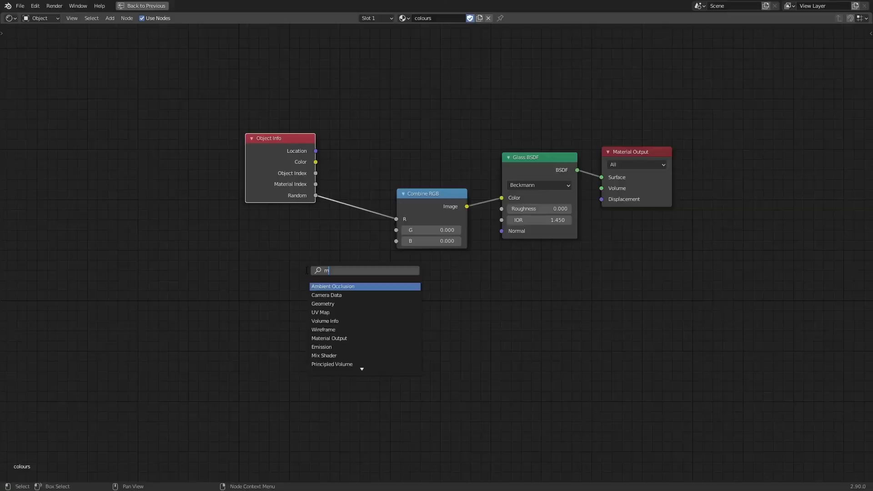
Step: Add a Math node set to Multiply, moving the Object Info node to the left
{"action": "type", "text": "dd"}
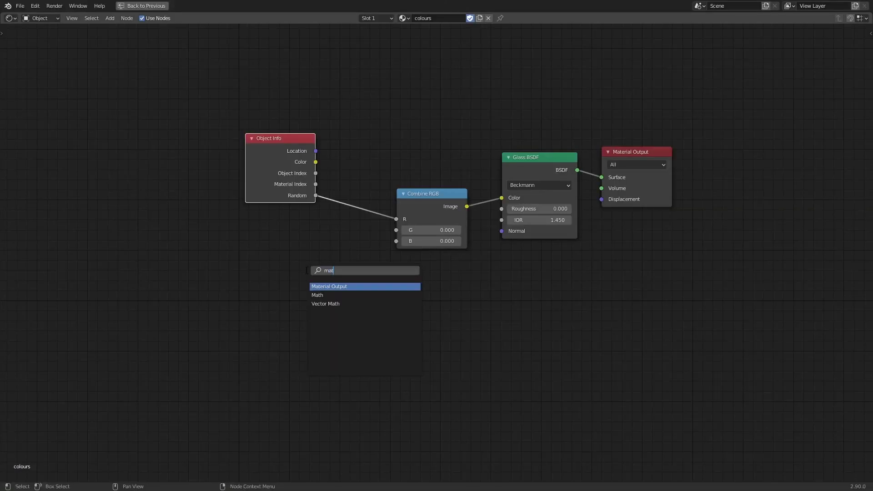
{"action": "key", "text": "Return"}
{"action": "left_click", "coordinate": [318, 279]}
{"action": "left_click_drag", "start_coordinate": [274, 140], "coordinate": [130, 154]}
{"action": "left_click_drag", "start_coordinate": [318, 273], "coordinate": [202, 240]}
{"action": "left_click", "coordinate": [219, 268]}
{"action": "left_click", "coordinate": [211, 326]}
Step: Add a Value node of 5 linked into Multiply's second input
{"action": "key", "text": "shift+a"}
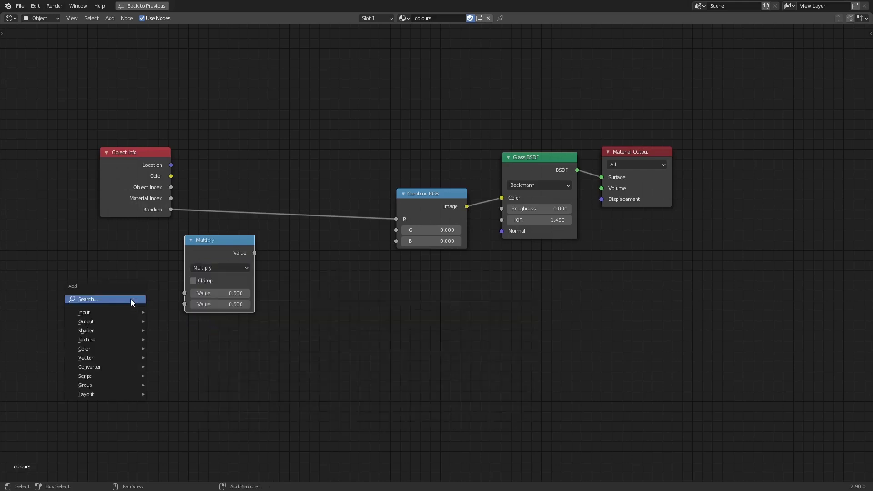
{"action": "left_click", "coordinate": [130, 299]}
{"action": "type", "text": "va"}
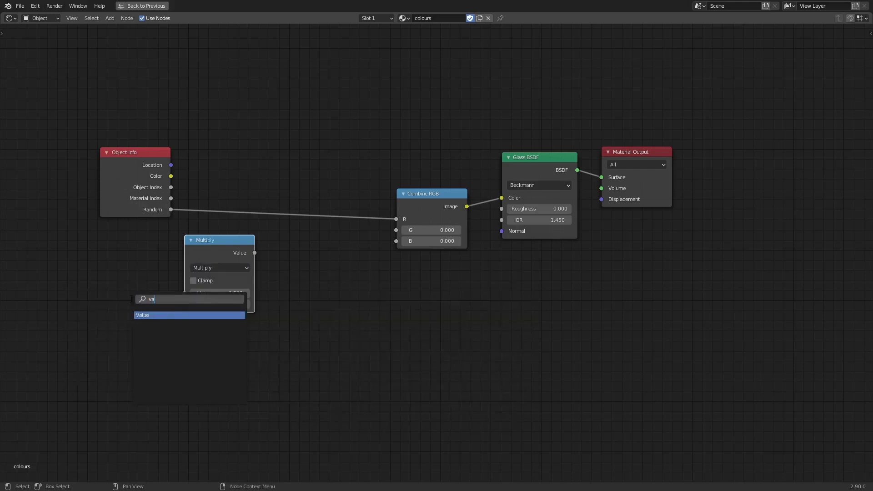
{"action": "left_click", "coordinate": [161, 314]}
{"action": "left_click", "coordinate": [130, 345]}
{"action": "left_click", "coordinate": [130, 344]}
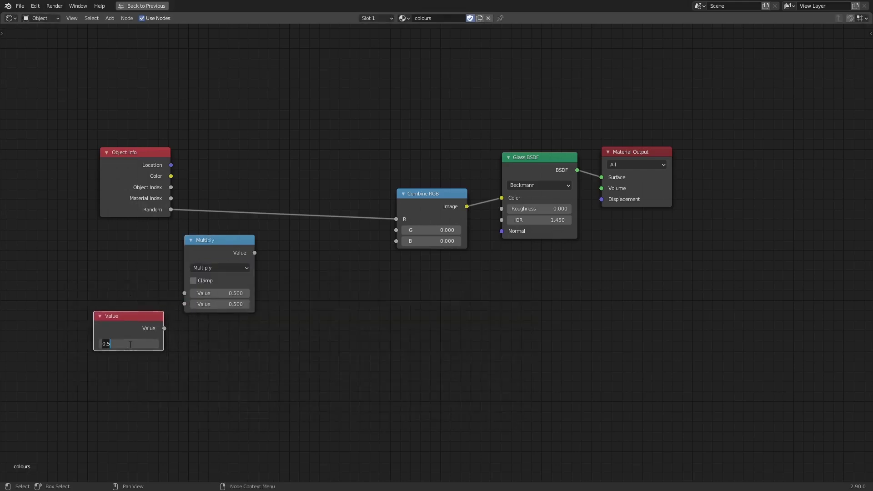
{"action": "type", "text": "5"}
{"action": "key", "text": "Return"}
{"action": "left_click_drag", "start_coordinate": [164, 328], "coordinate": [186, 303]}
Step: Duplicate Multiply, chain its result into the copy, and switch the copy to Modulo
{"action": "left_click", "coordinate": [215, 260]}
{"action": "key", "text": "shift+d"}
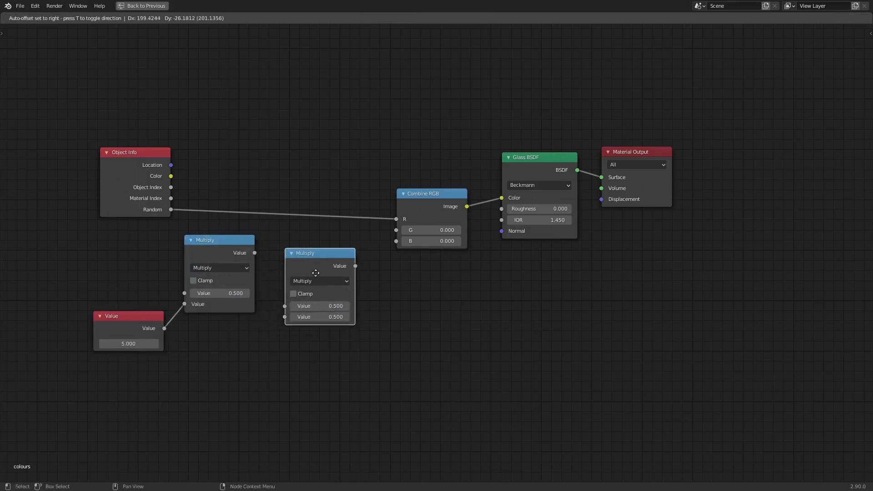
{"action": "left_click", "coordinate": [271, 260]}
{"action": "left_click_drag", "start_coordinate": [254, 253], "coordinate": [281, 301]}
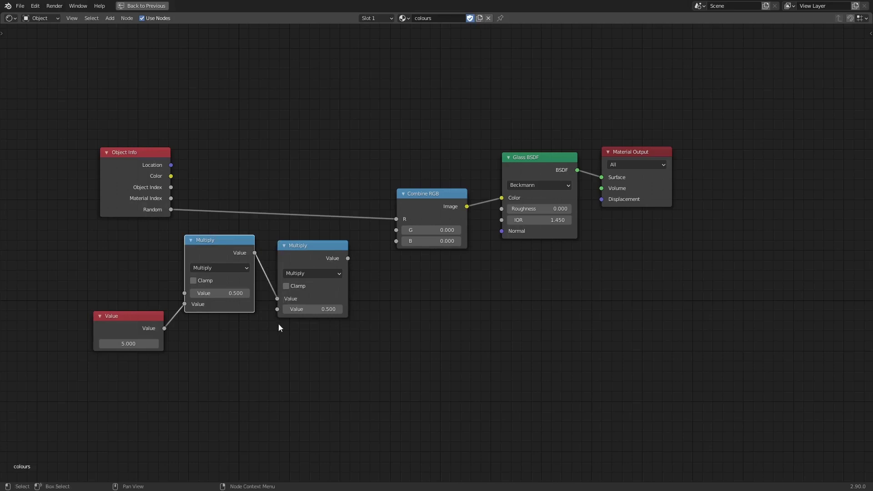
{"action": "left_click", "coordinate": [299, 274]}
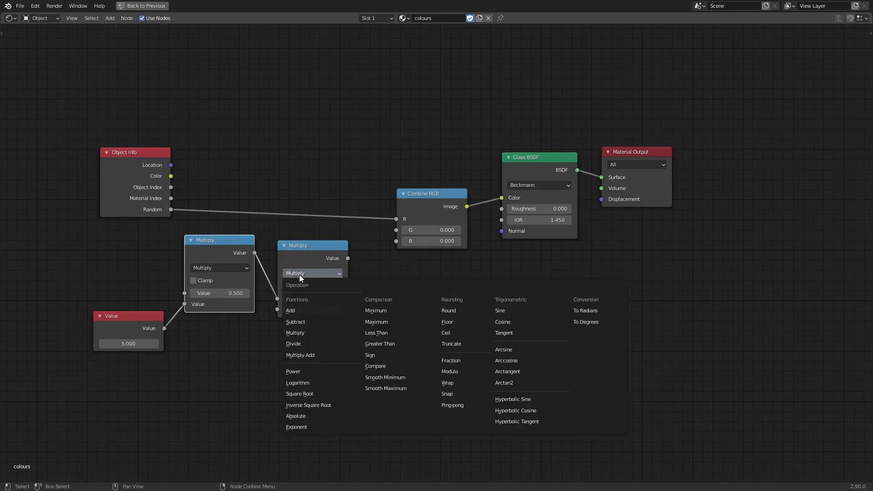
{"action": "left_click", "coordinate": [463, 372]}
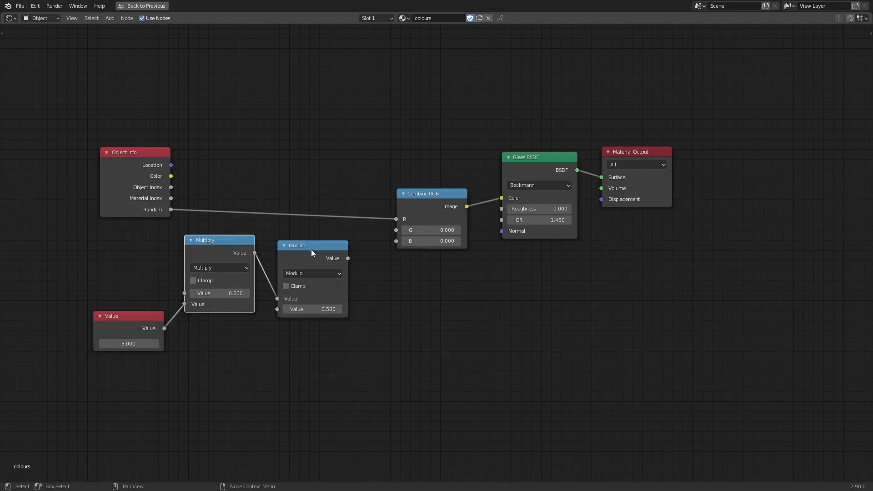
{"action": "left_click_drag", "start_coordinate": [312, 247], "coordinate": [312, 243]}
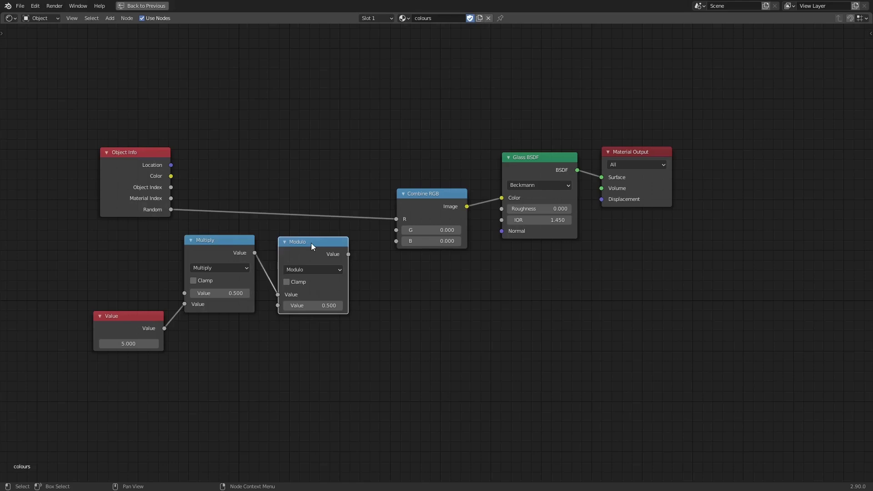
Step: Set Modulo's second value to 1.000, feed Random into Multiply and Modulo into Combine RGB G
{"action": "left_click", "coordinate": [298, 305]}
{"action": "key", "text": "Return"}
{"action": "left_click_drag", "start_coordinate": [310, 305], "coordinate": [315, 305]}
{"action": "left_click_drag", "start_coordinate": [172, 209], "coordinate": [184, 294]}
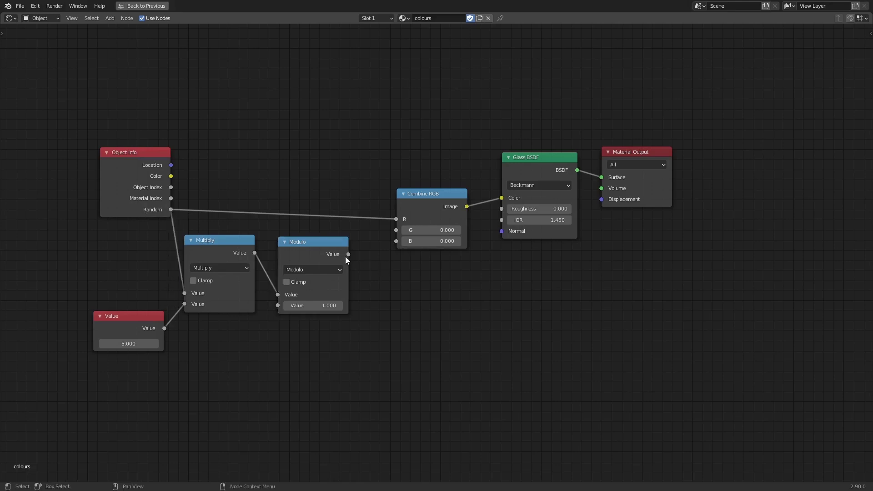
{"action": "left_click_drag", "start_coordinate": [348, 255], "coordinate": [400, 230]}
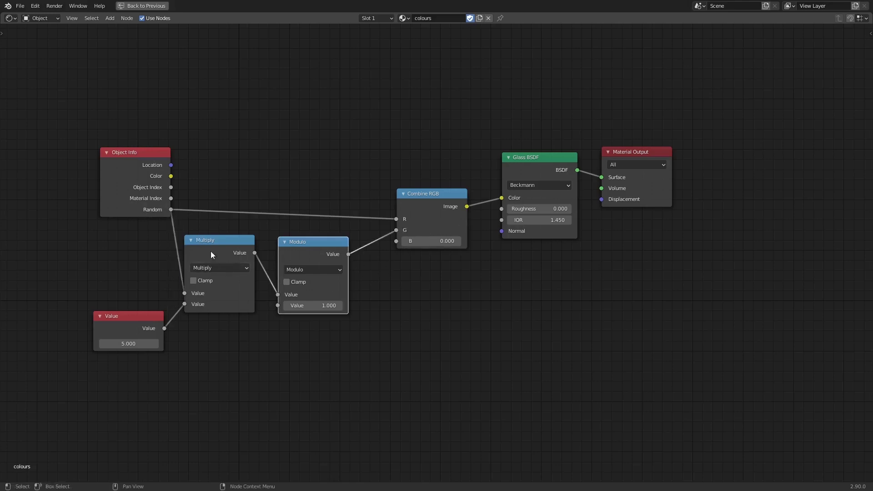
{"action": "left_click_drag", "start_coordinate": [211, 253], "coordinate": [219, 254]}
Step: Select Multiply and Modulo and pack them into a node group
{"action": "left_click", "coordinate": [131, 317]}
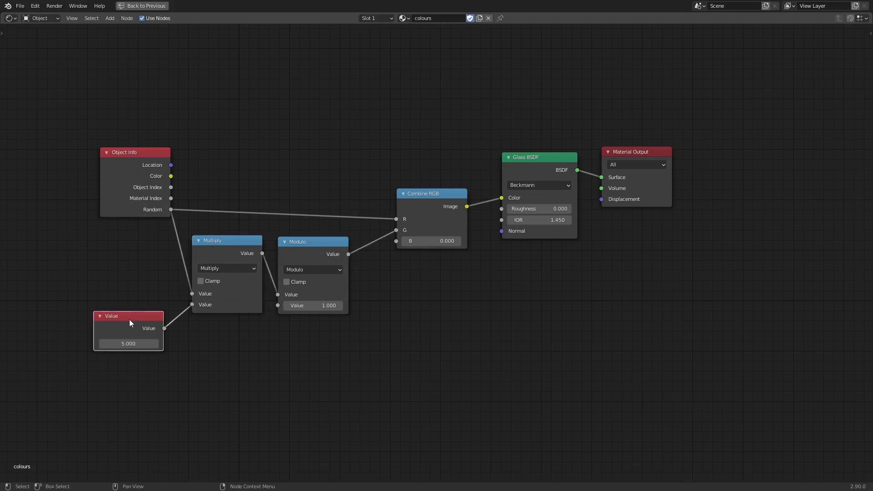
{"action": "left_click", "coordinate": [310, 253]}
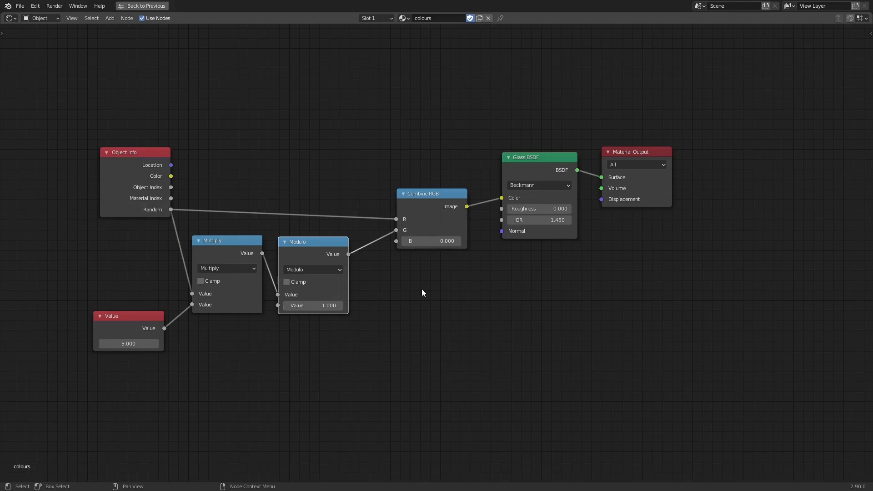
{"action": "left_click", "coordinate": [220, 244]}
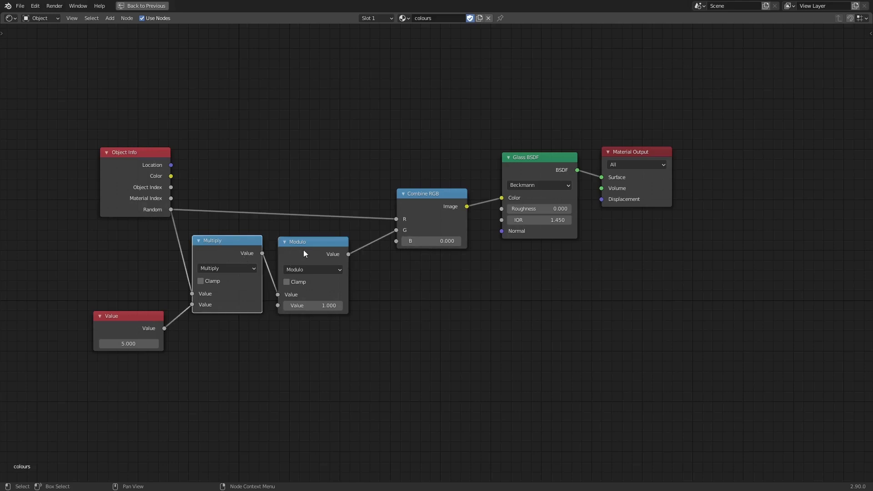
{"action": "left_click", "coordinate": [302, 244], "text": "shift"}
{"action": "key", "text": "ctrl+g"}
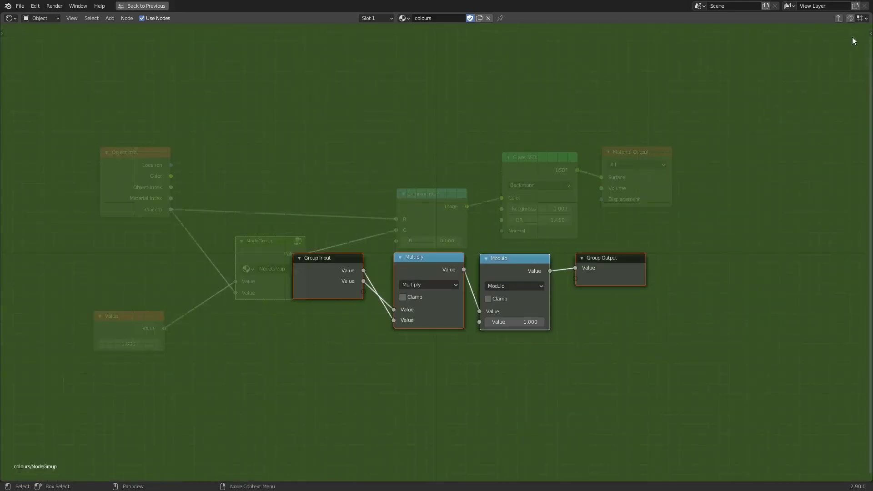
Step: Rename the node group's two inputs to Random and Prime
{"action": "left_click", "coordinate": [869, 33]}
{"action": "left_click", "coordinate": [257, 255]}
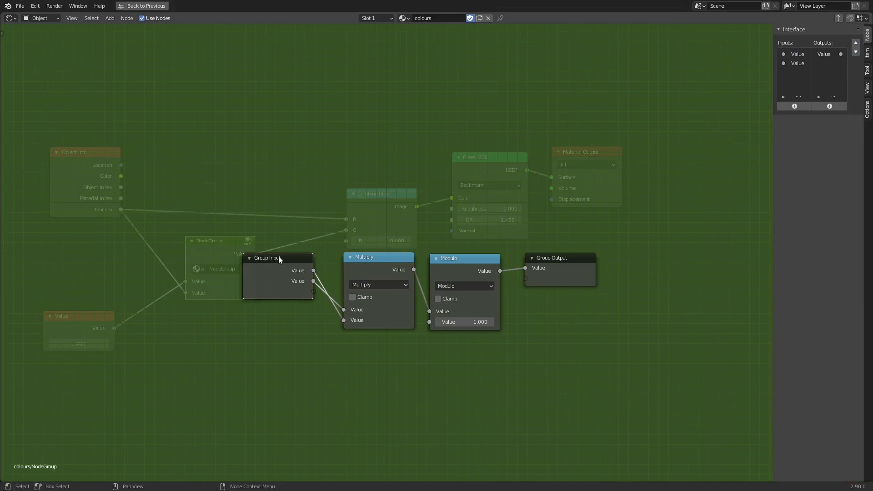
{"action": "left_click", "coordinate": [796, 58]}
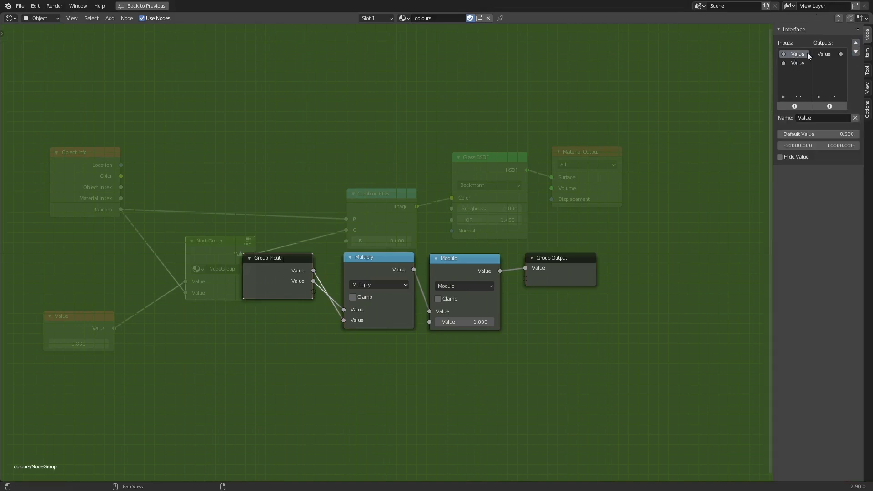
{"action": "left_click", "coordinate": [855, 52]}
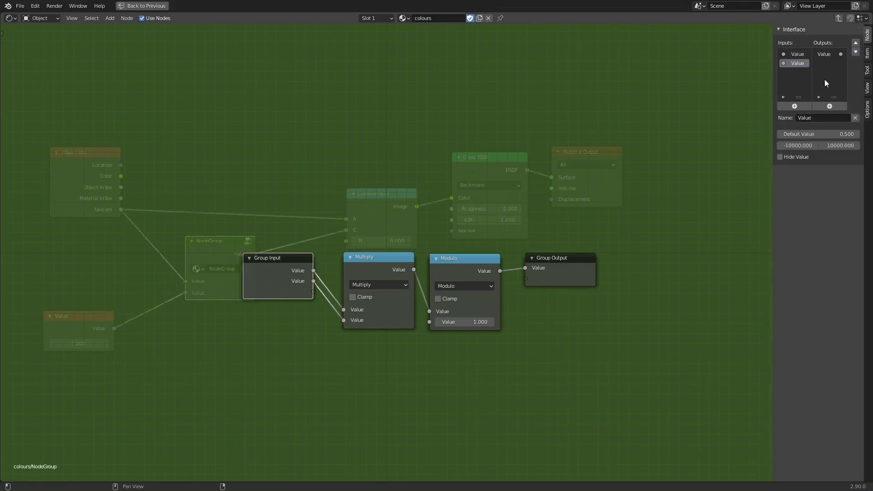
{"action": "type", "text": "Ra"}
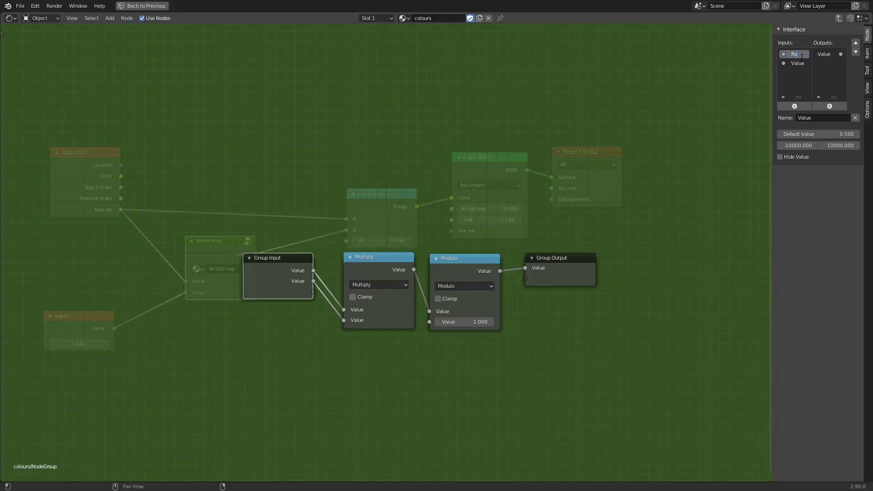
{"action": "type", "text": "ndom"}
{"action": "key", "text": "Return"}
{"action": "double_click", "coordinate": [797, 64]}
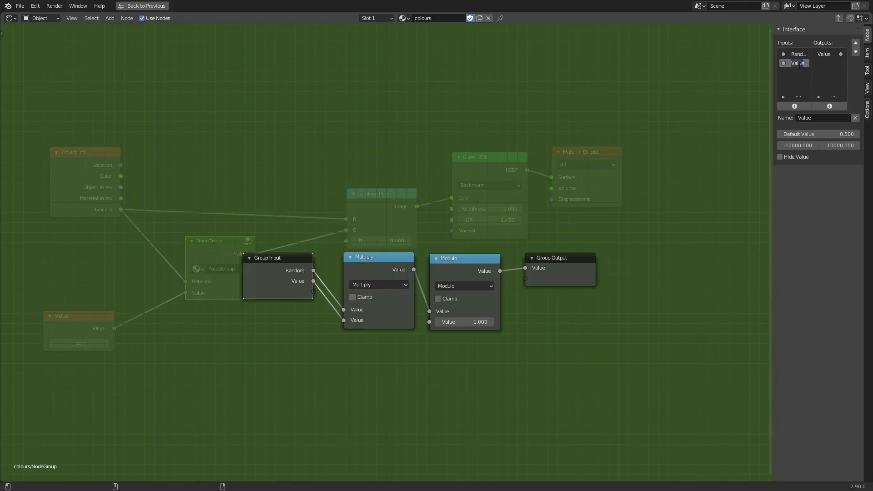
{"action": "type", "text": "Prime"}
{"action": "key", "text": "Return"}
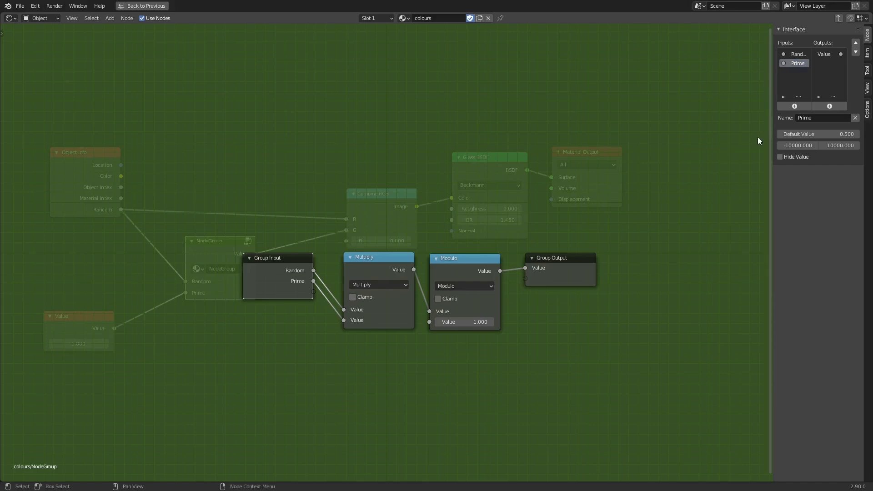
Step: Rename the group output to Random and exit the group back to the material
{"action": "left_click", "coordinate": [830, 53]}
{"action": "type", "text": "Ra"}
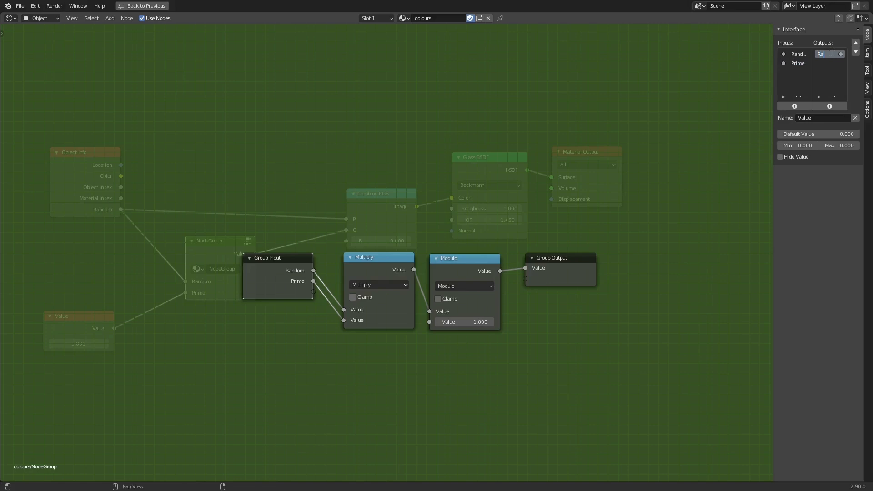
{"action": "type", "text": "ndom"}
{"action": "key", "text": "Return"}
{"action": "key", "text": "Tab"}
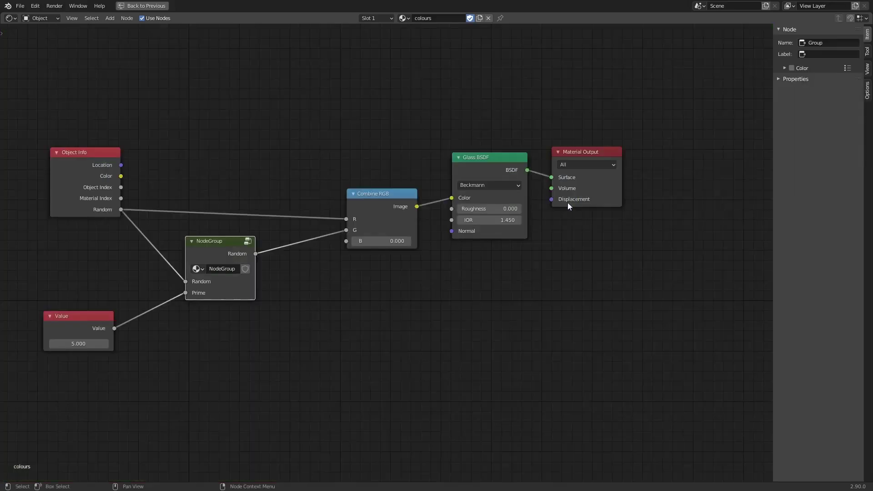
Step: Rename the group MoreRandom, delete the Value node, and set Prime to 5
{"action": "type", "text": "More"}
{"action": "type", "text": "Ran"}
{"action": "type", "text": "dom"}
{"action": "key", "text": "Return"}
{"action": "middle_click_drag", "start_coordinate": [273, 296], "coordinate": [322, 277]}
{"action": "left_click", "coordinate": [131, 304]}
{"action": "key", "text": "x"}
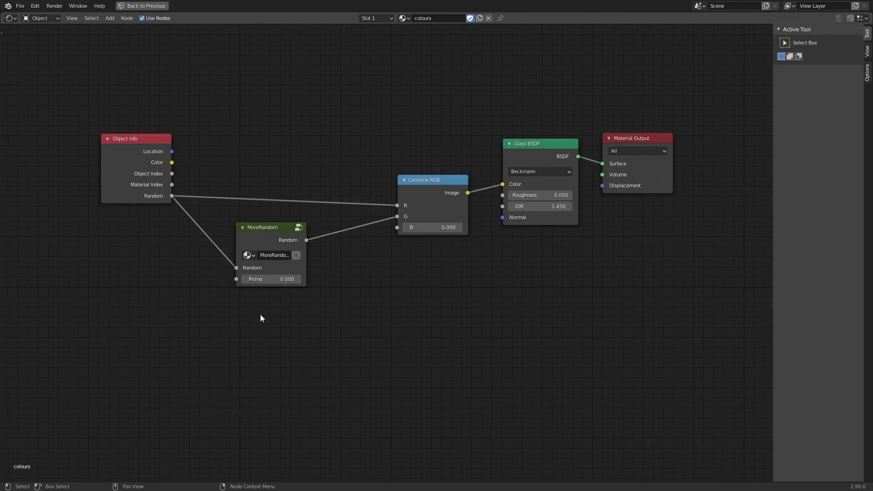
{"action": "left_click", "coordinate": [270, 278]}
{"action": "type", "text": "0.55"}
{"action": "key", "text": "Return"}
Step: Duplicate MoreRandom, wire Object Info Random in and its output to Combine RGB B, with Prime 7
{"action": "left_click", "coordinate": [276, 269]}
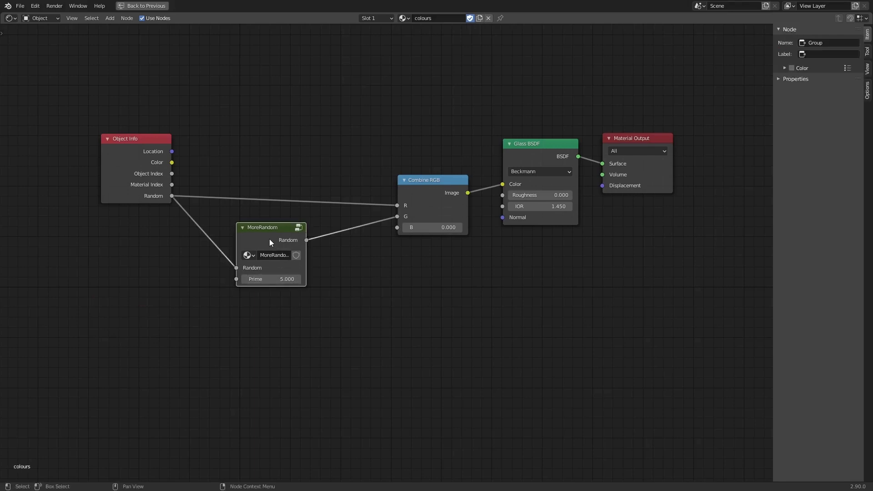
{"action": "key", "text": "shift+d"}
{"action": "left_click", "coordinate": [269, 321]}
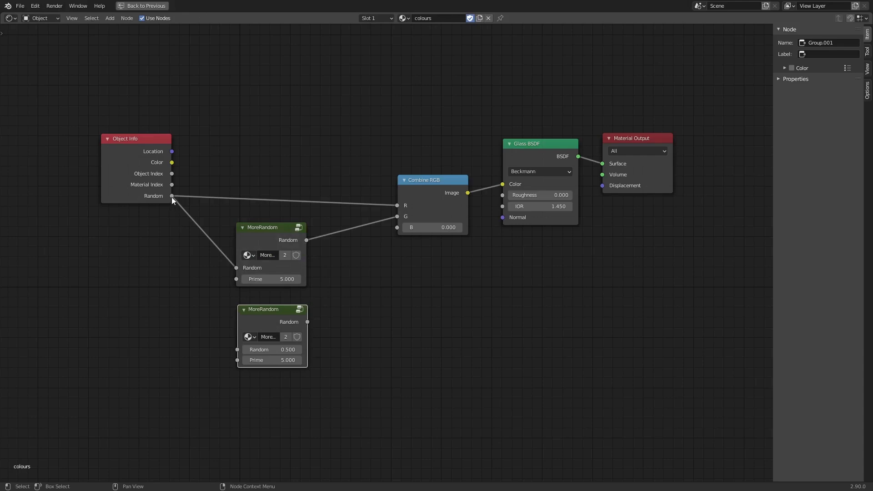
{"action": "left_click_drag", "start_coordinate": [172, 196], "coordinate": [238, 350]}
{"action": "left_click_drag", "start_coordinate": [308, 322], "coordinate": [395, 236]}
{"action": "left_click", "coordinate": [274, 361]}
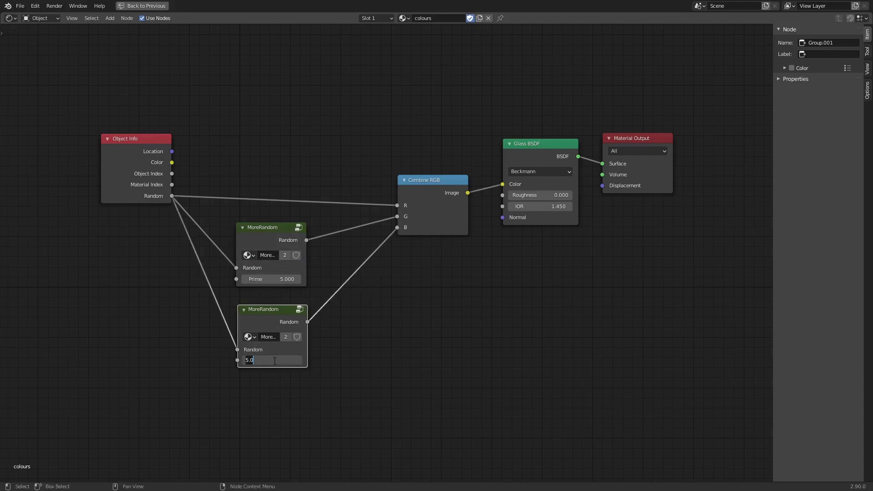
{"action": "type", "text": "7"}
{"action": "key", "text": "Return"}
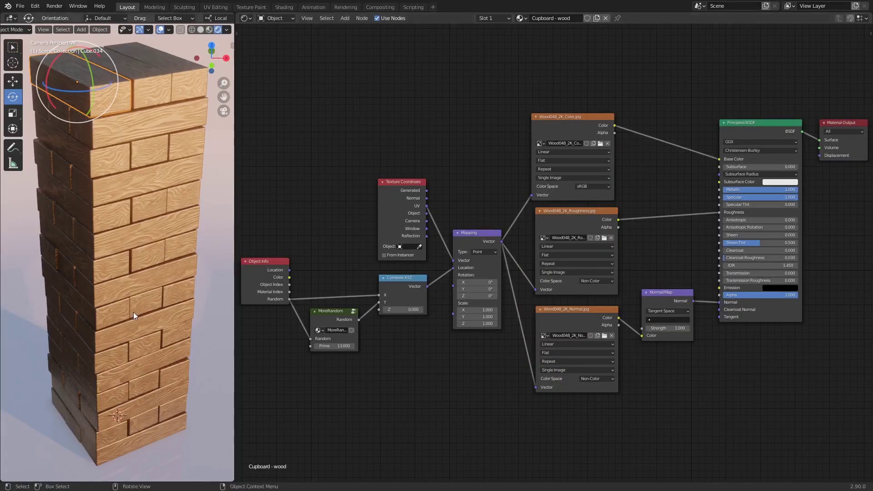
{"action": "left_click", "coordinate": [154, 350]}
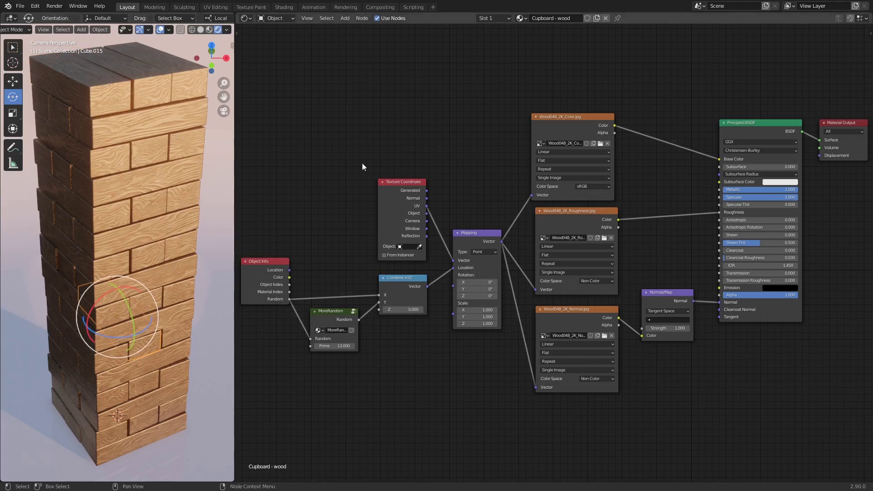
{"action": "left_click", "coordinate": [574, 117]}
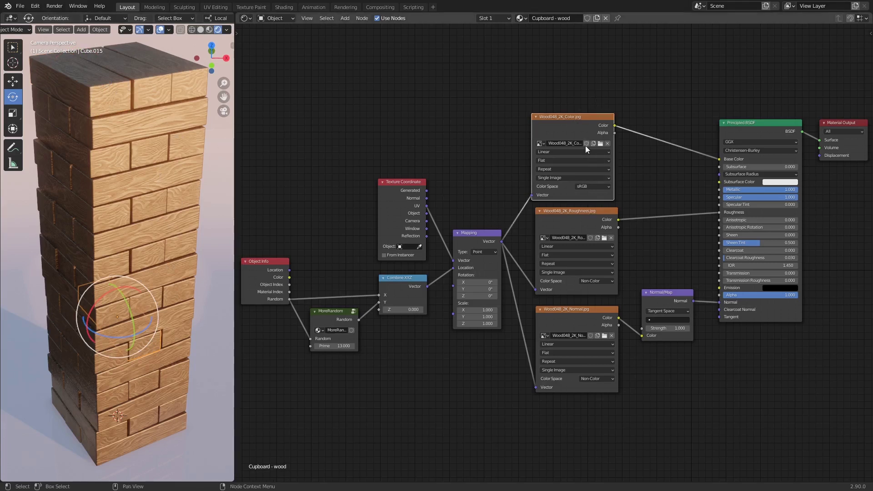
{"action": "left_click", "coordinate": [578, 226]}
{"action": "left_click", "coordinate": [594, 320]}
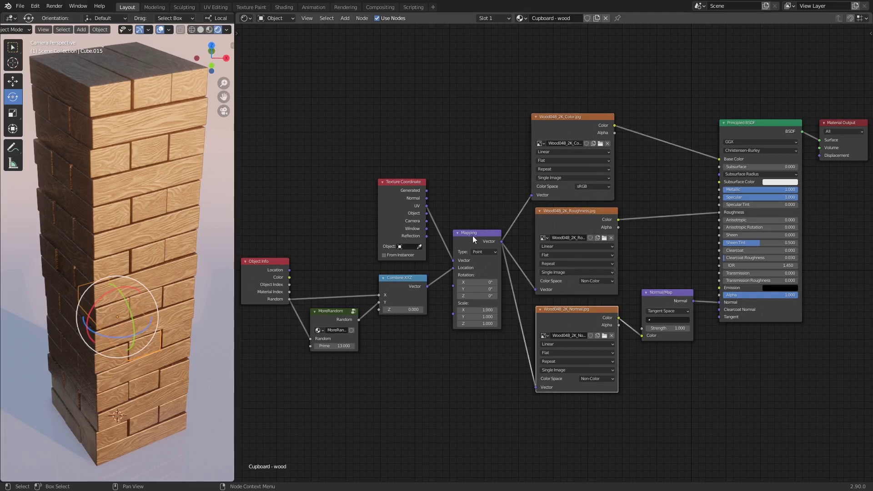
{"action": "left_click_drag", "start_coordinate": [427, 206], "coordinate": [533, 195]}
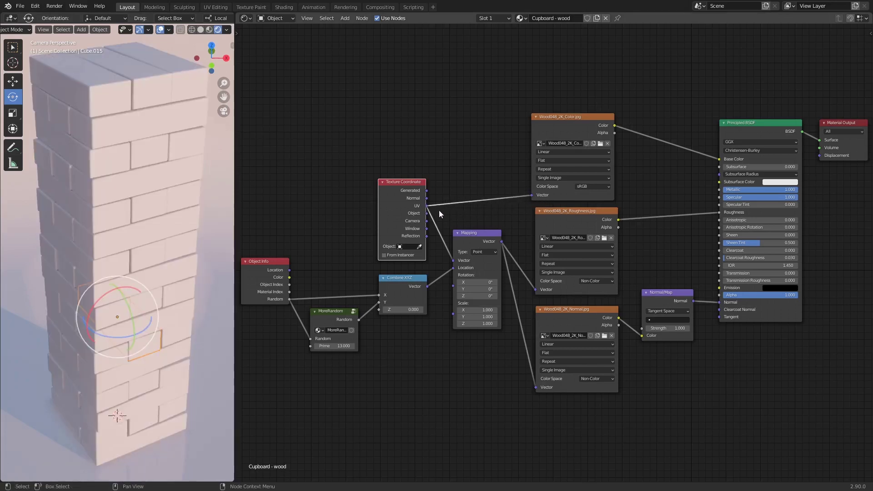
{"action": "left_click_drag", "start_coordinate": [427, 206], "coordinate": [537, 289]}
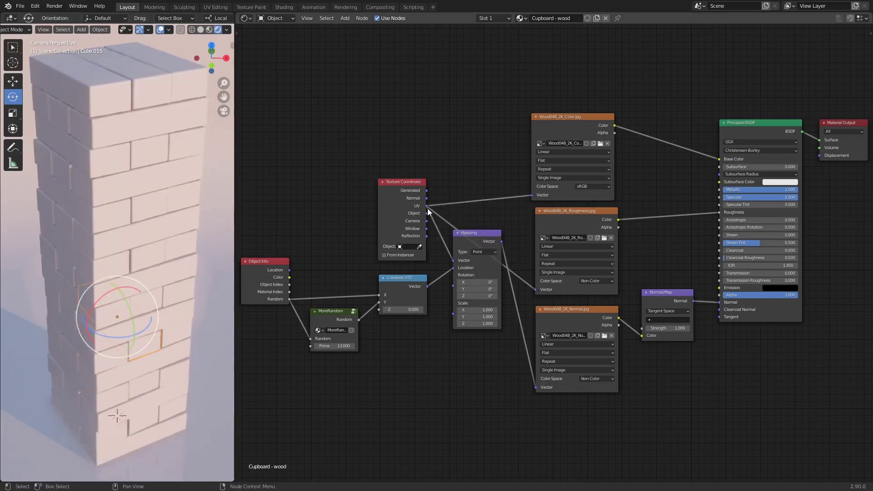
{"action": "left_click_drag", "start_coordinate": [426, 206], "coordinate": [538, 388]}
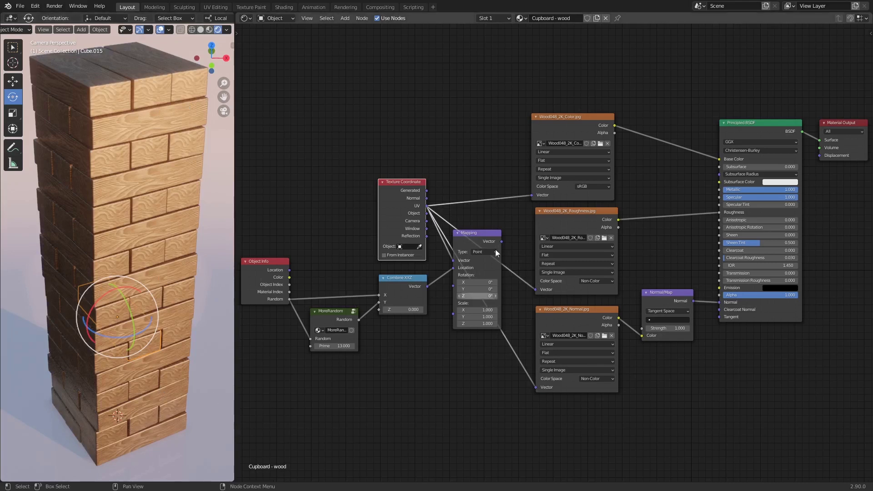
{"action": "left_click_drag", "start_coordinate": [501, 241], "coordinate": [536, 289]}
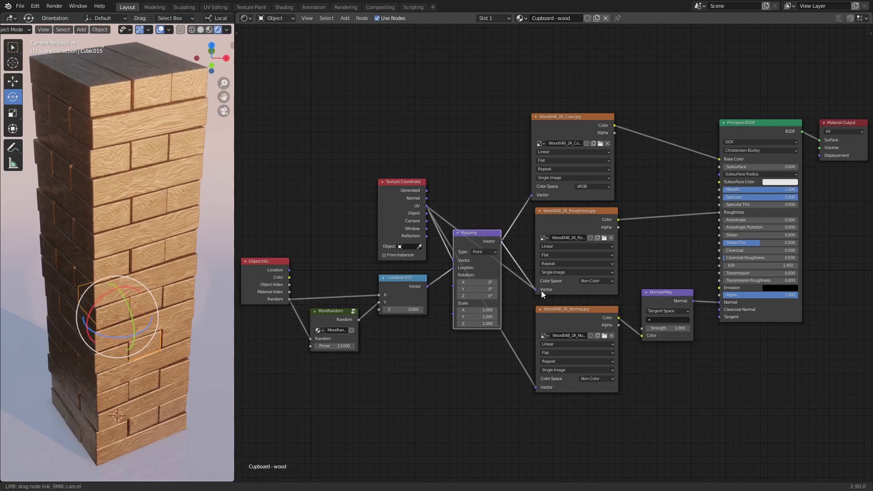
{"action": "left_click_drag", "start_coordinate": [501, 242], "coordinate": [535, 387]}
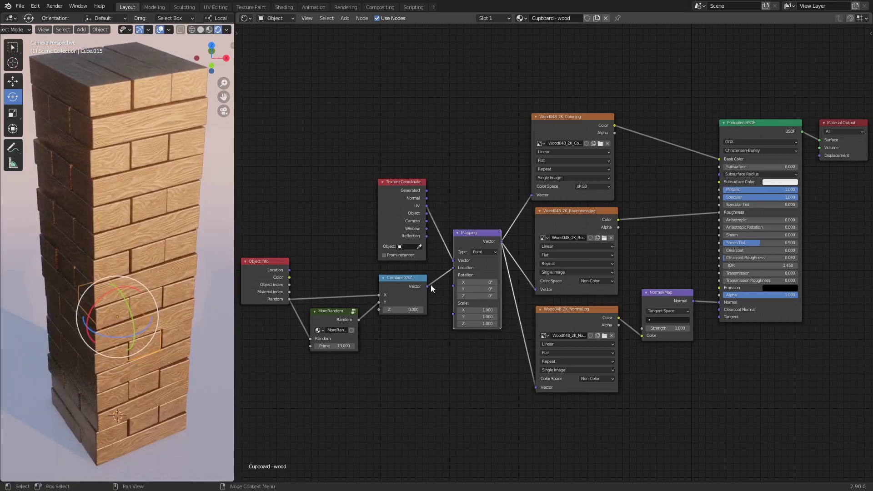
{"action": "left_click", "coordinate": [392, 281]}
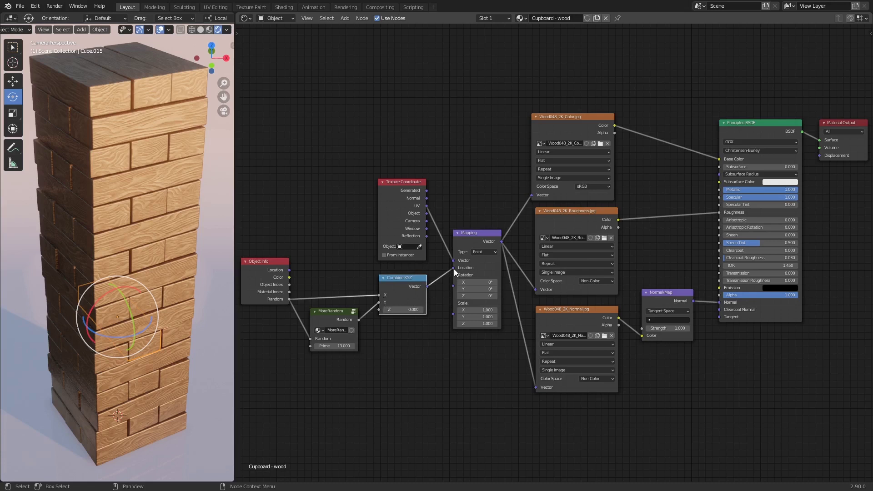
{"action": "left_click_drag", "start_coordinate": [455, 272], "coordinate": [432, 308]}
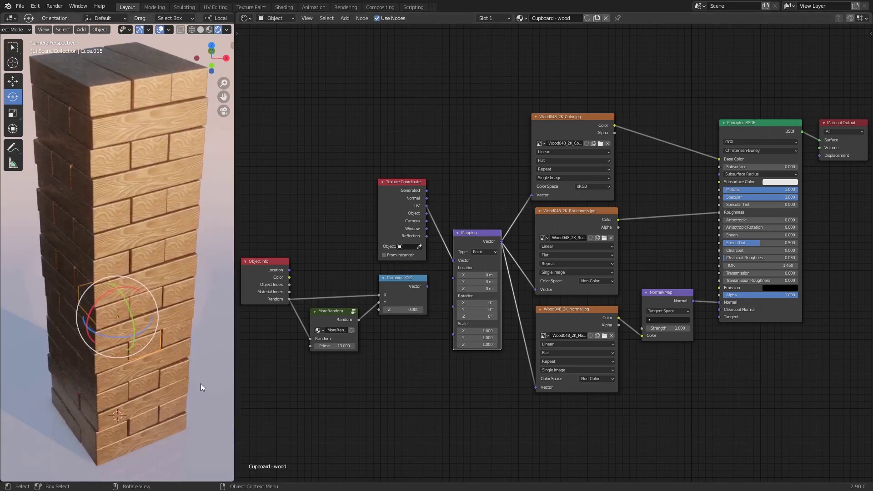
{"action": "left_click_drag", "start_coordinate": [428, 286], "coordinate": [453, 278]}
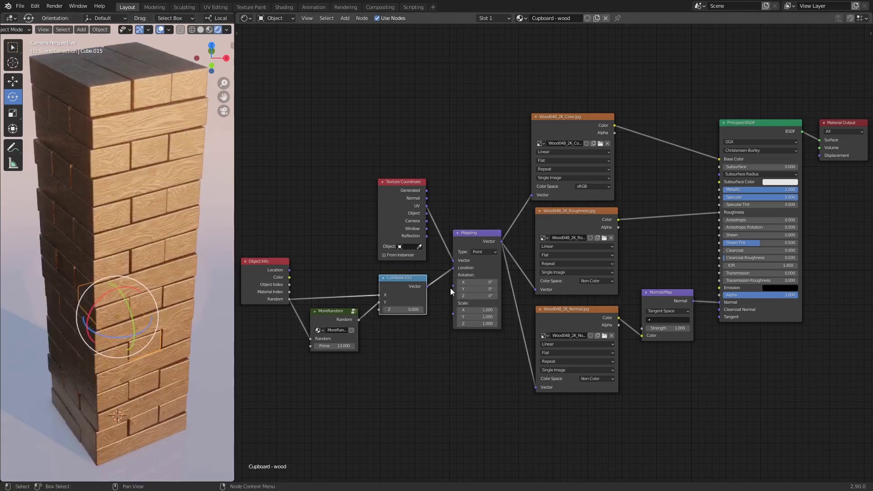
{"action": "left_click", "coordinate": [260, 303]}
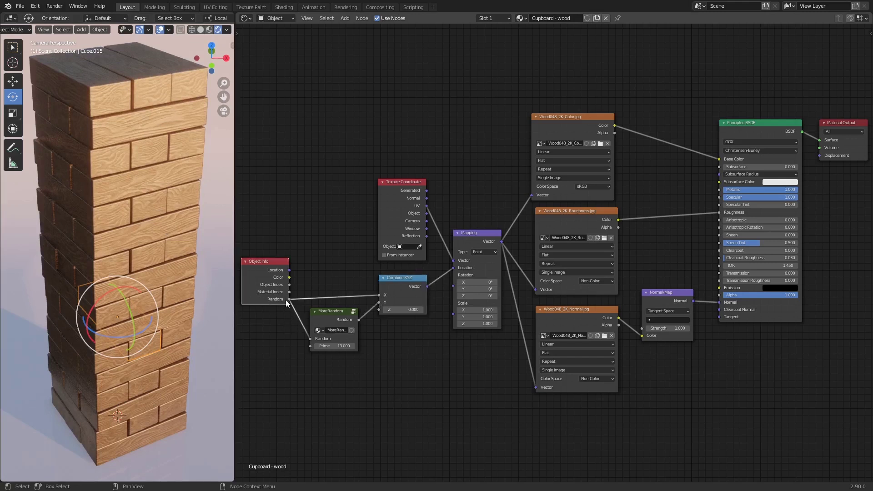
{"action": "left_click", "coordinate": [338, 315]}
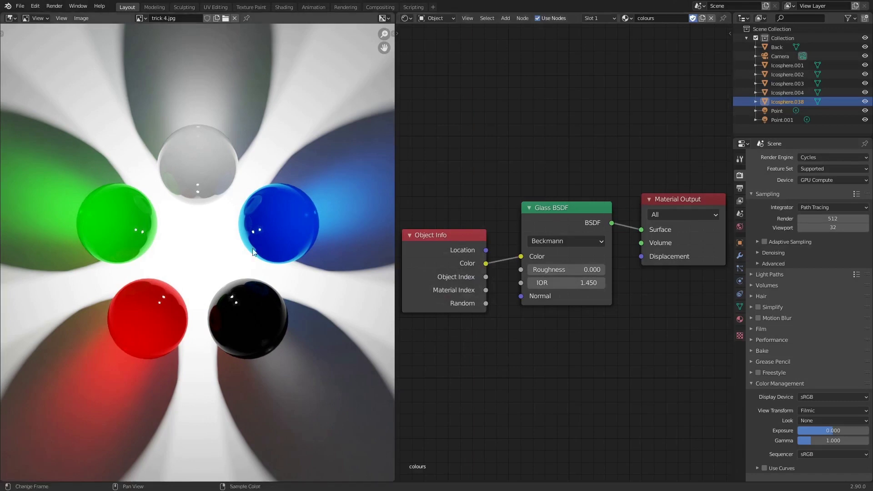
Step: Select the Object Info node and show Icosphere.038's object properties down to Viewport Display Color
{"action": "left_click", "coordinate": [440, 245]}
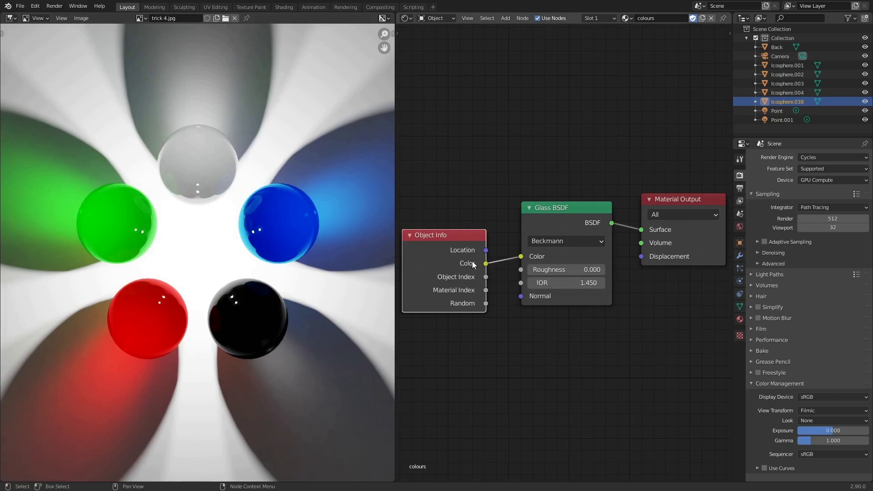
{"action": "left_click", "coordinate": [739, 242]}
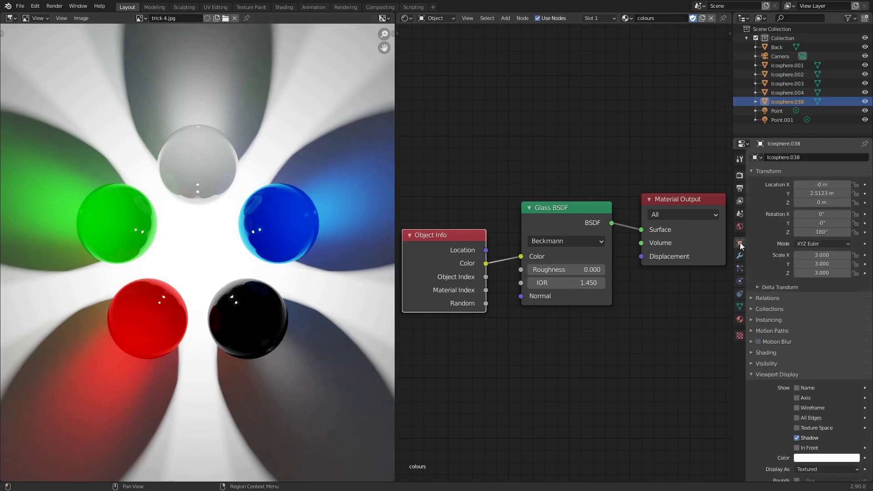
{"action": "scroll", "coordinate": [822, 408], "scroll_direction": "down", "scroll_amount": 2}
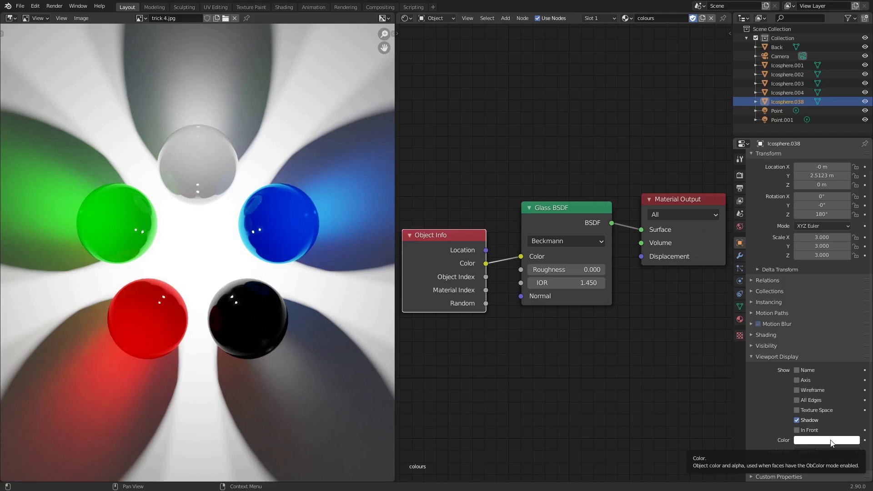
Step: Set the top sphere's viewport display colour red value to 40
{"action": "left_click", "coordinate": [832, 441]}
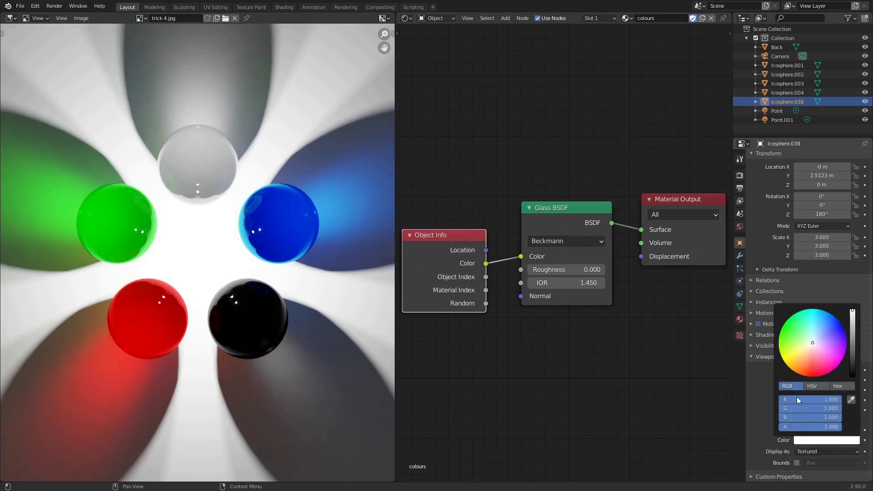
{"action": "left_click", "coordinate": [798, 400]}
{"action": "type", "text": "40"}
{"action": "key", "text": "Return"}
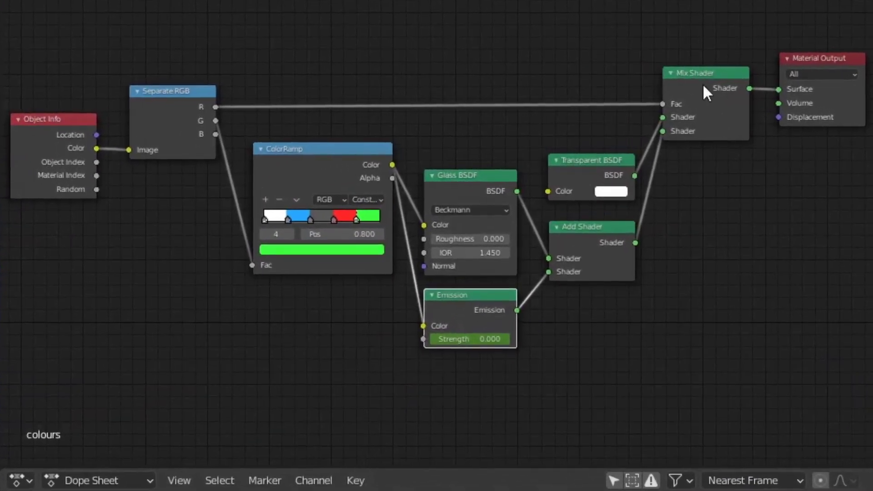
{"action": "left_click", "coordinate": [585, 156]}
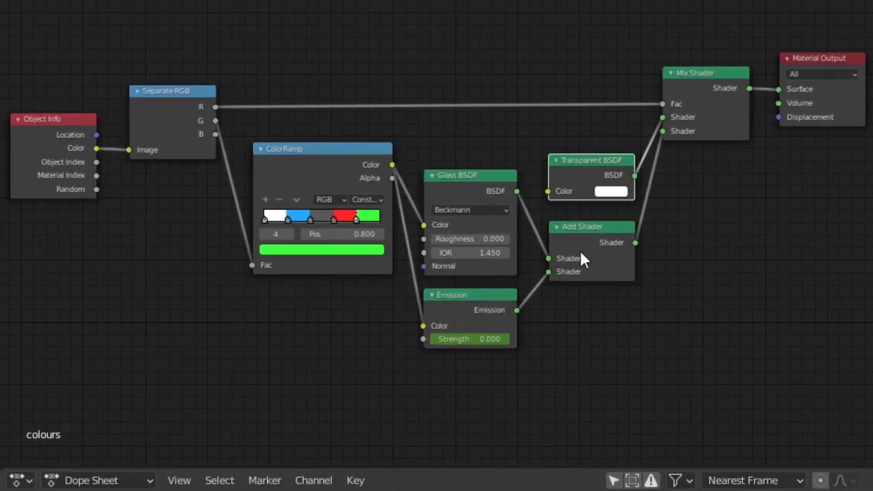
{"action": "left_click", "coordinate": [590, 239]}
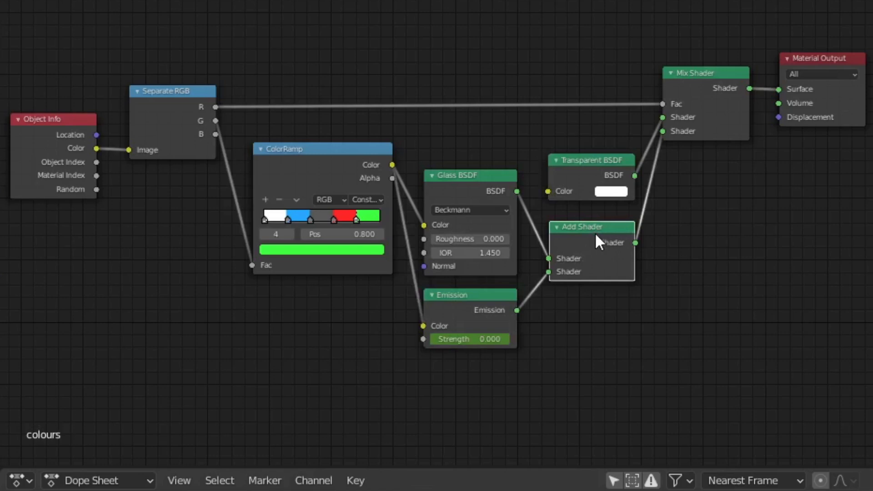
{"action": "left_click", "coordinate": [448, 172]}
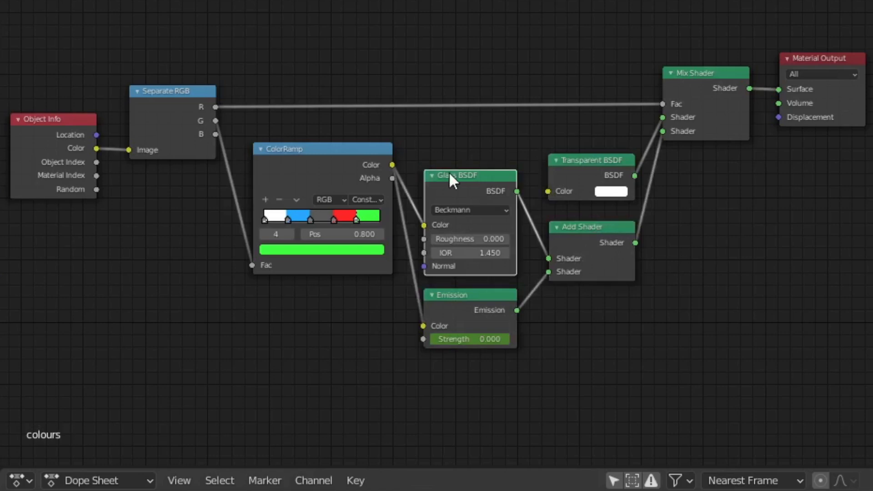
{"action": "left_click", "coordinate": [463, 295]}
{"action": "left_click", "coordinate": [456, 173]}
{"action": "left_click", "coordinate": [473, 298]}
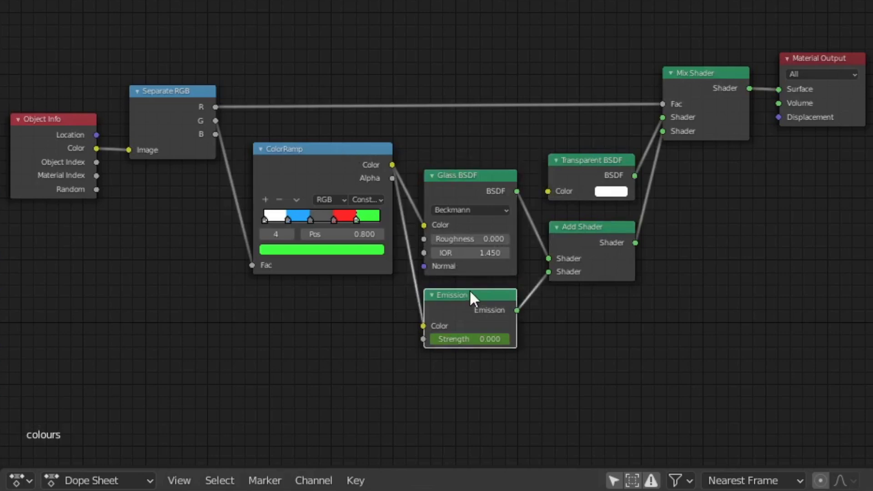
{"action": "left_click", "coordinate": [331, 156]}
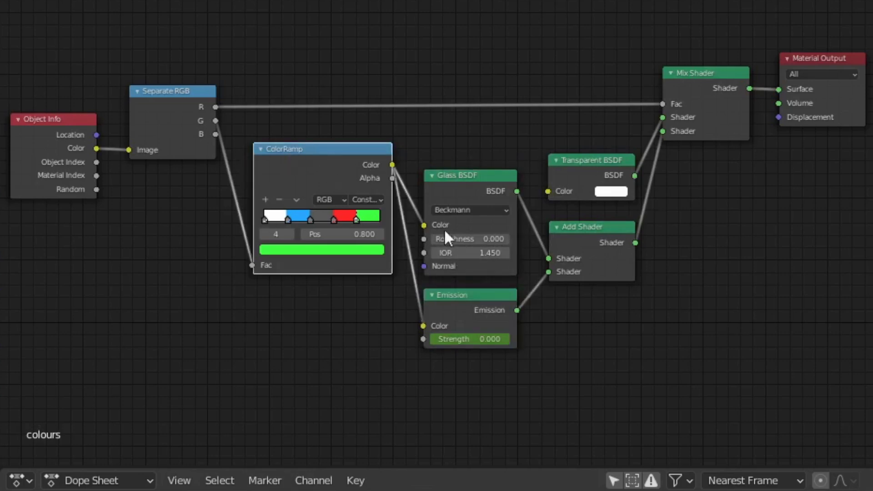
{"action": "left_click", "coordinate": [465, 300]}
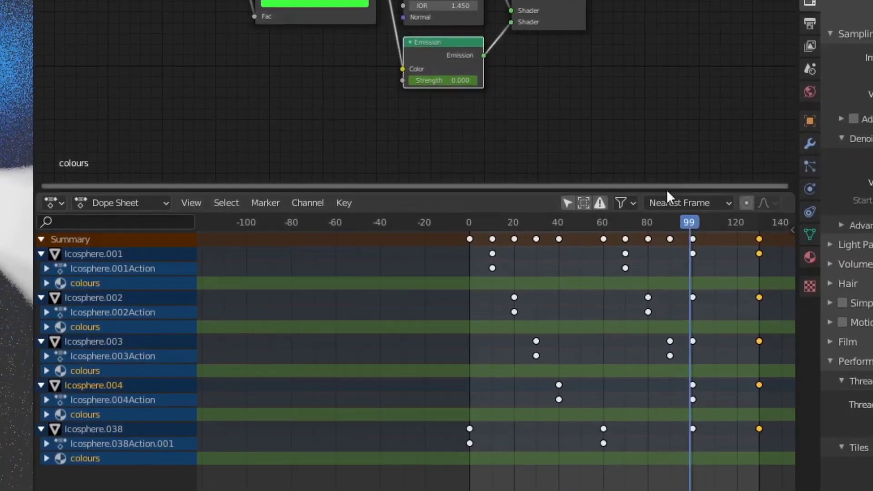
Step: Scrub the timeline from frame 100 to 112, watching Emission Strength rise to 0.704
{"action": "left_click", "coordinate": [729, 379]}
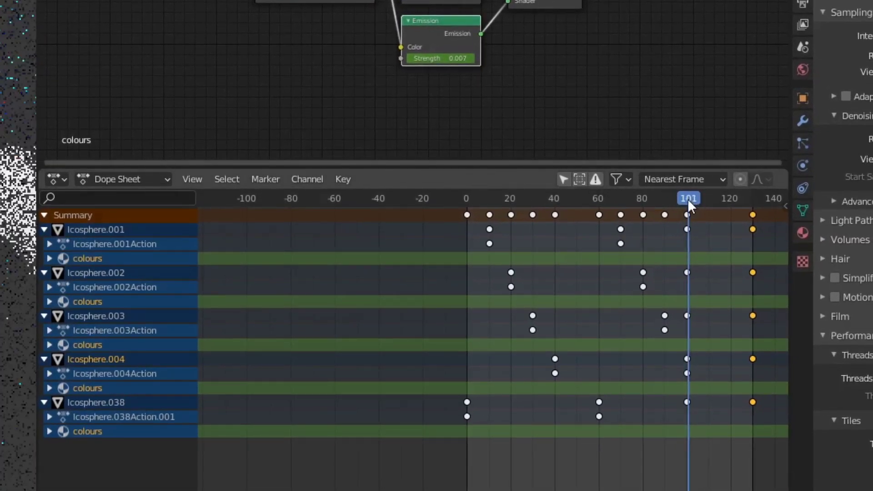
{"action": "left_click_drag", "start_coordinate": [744, 201], "coordinate": [690, 203]}
{"action": "scroll", "coordinate": [516, 98], "scroll_direction": "up", "scroll_amount": 4}
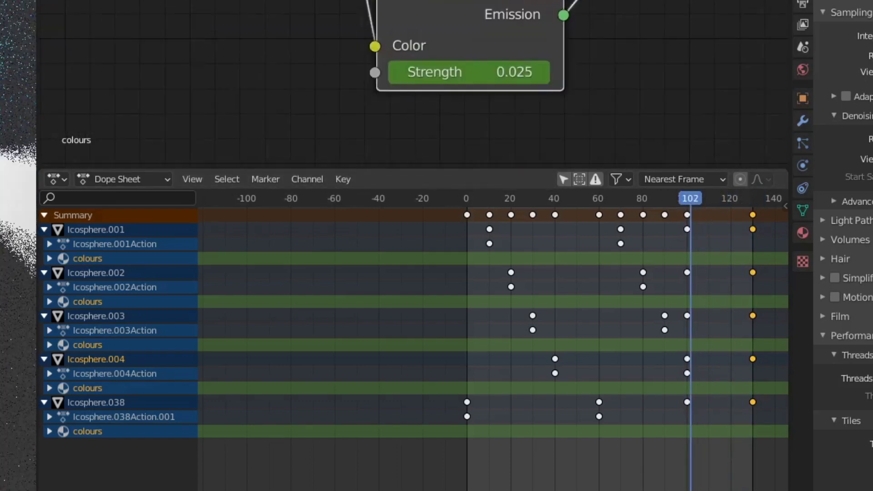
{"action": "left_click", "coordinate": [686, 201]}
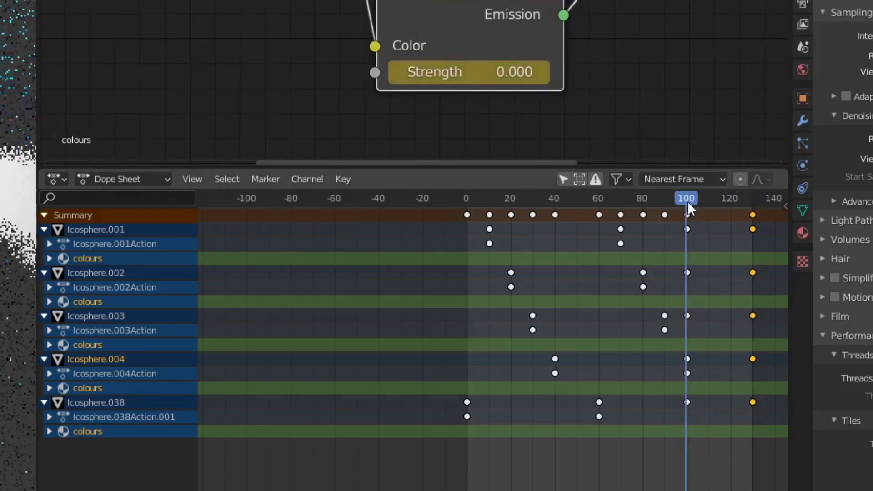
{"action": "left_click_drag", "start_coordinate": [687, 201], "coordinate": [712, 209]}
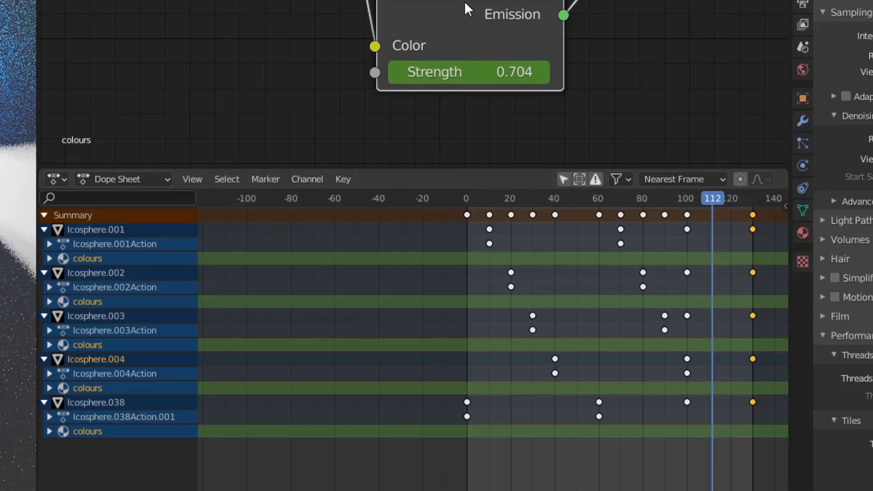
Step: Bring the Glass BSDF and ColorRamp nodes into view and show Icosphere.004's object properties
{"action": "scroll", "coordinate": [464, 1], "scroll_direction": "down", "scroll_amount": 2}
{"action": "middle_click_drag", "start_coordinate": [464, 1], "coordinate": [524, 9]}
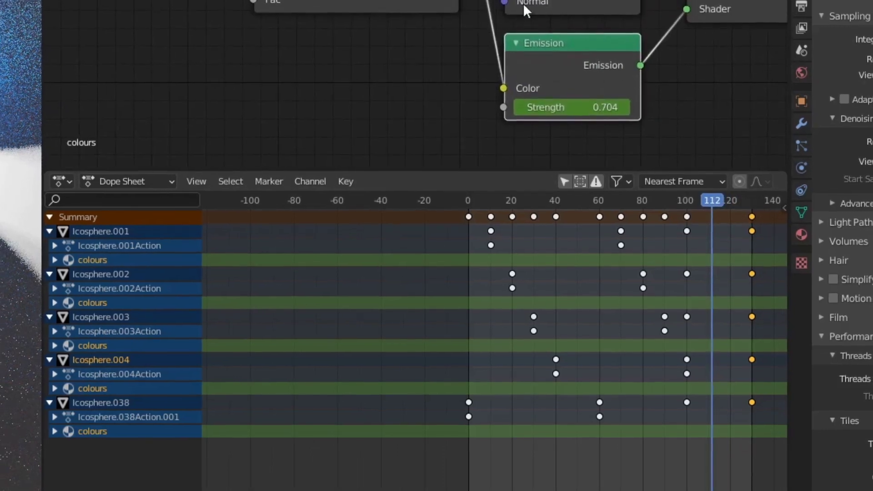
{"action": "middle_click_drag", "start_coordinate": [435, 3], "coordinate": [525, 22]}
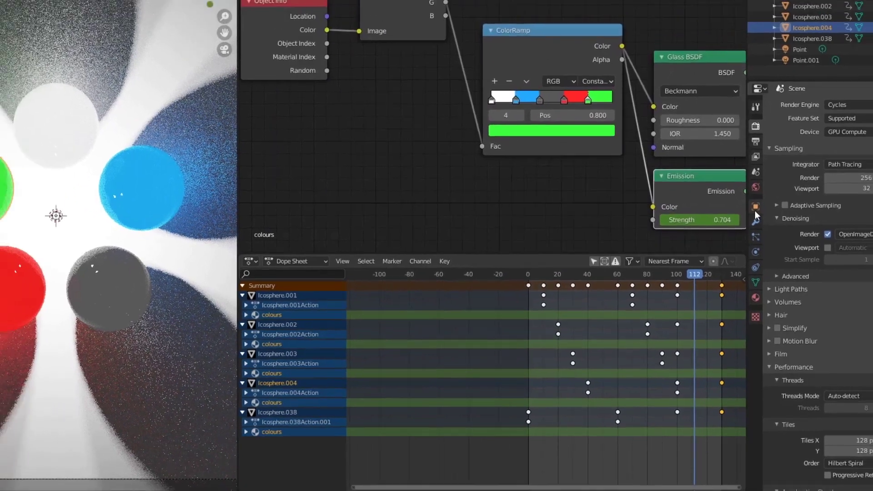
{"action": "left_click", "coordinate": [766, 182]}
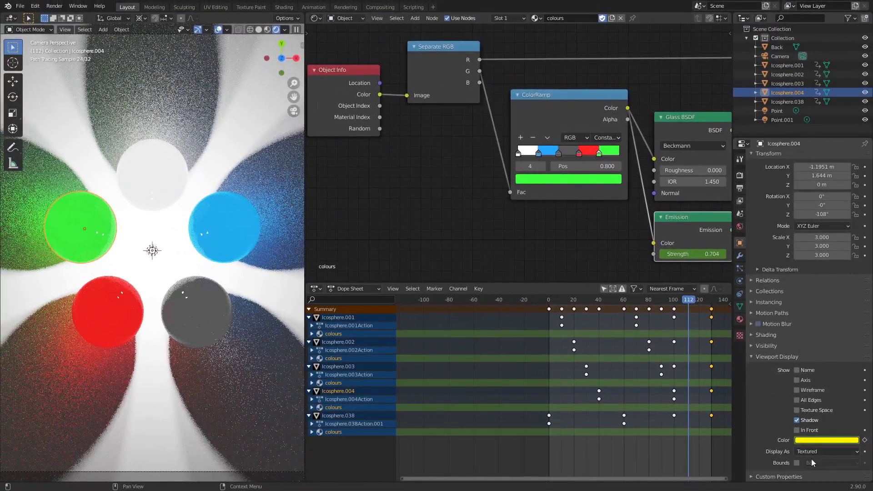
Step: Inspect the Separate RGB, Mix/Add Shader, Transparent BSDF and ColorRamp nodes
{"action": "left_click_drag", "start_coordinate": [341, 73], "coordinate": [347, 82]}
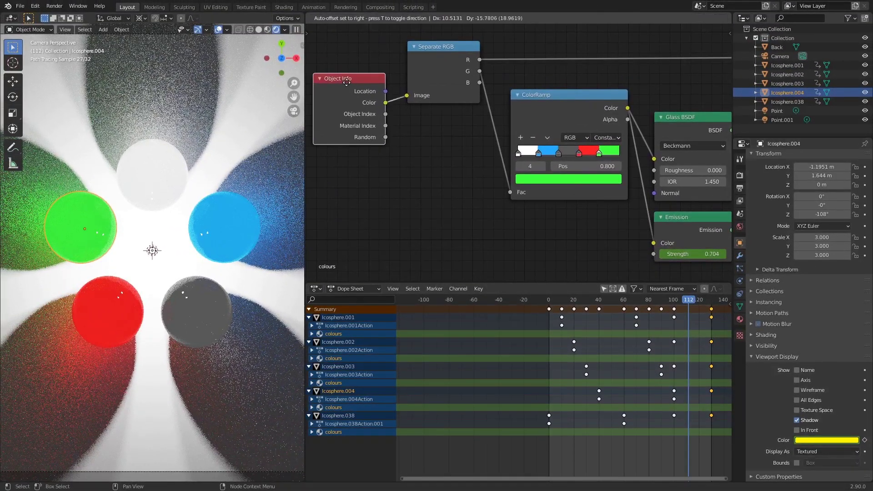
{"action": "right_click", "coordinate": [346, 83]}
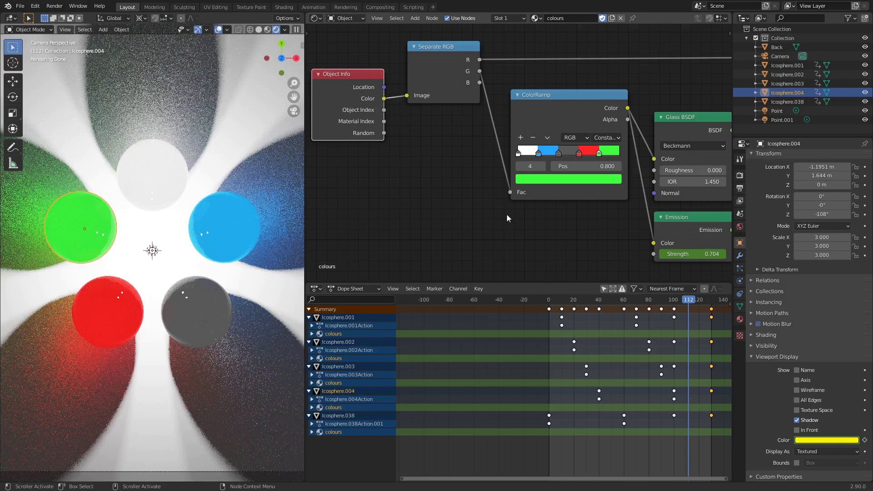
{"action": "left_click_drag", "start_coordinate": [443, 65], "coordinate": [440, 68]}
{"action": "scroll", "coordinate": [440, 68], "scroll_direction": "down", "scroll_amount": 2}
{"action": "middle_click_drag", "start_coordinate": [440, 68], "coordinate": [377, 131]}
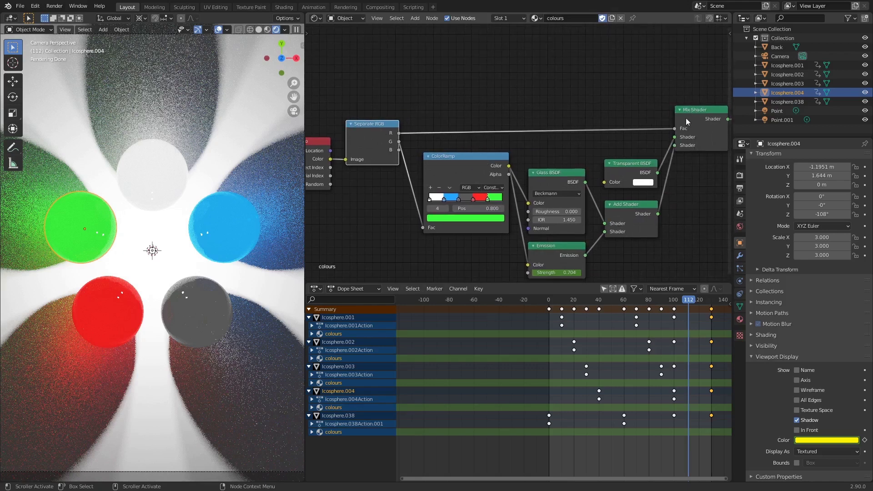
{"action": "left_click", "coordinate": [623, 165]}
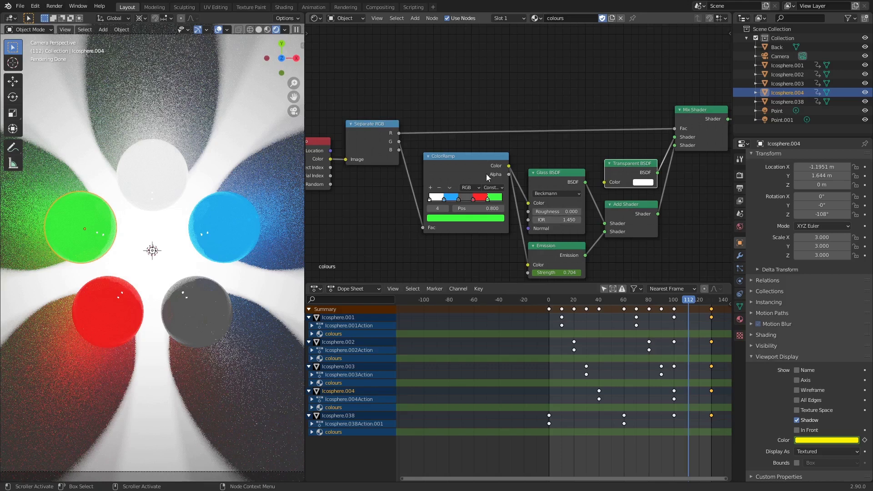
{"action": "left_click", "coordinate": [471, 178]}
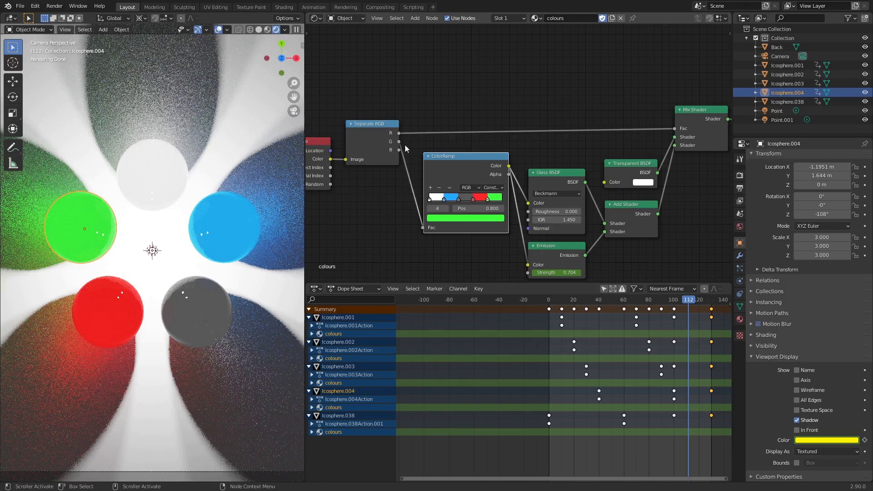
Step: Select the blue, grey, green and top white Icosphere.038 spheres, then go to frame 60
{"action": "left_click", "coordinate": [232, 232]}
{"action": "left_click", "coordinate": [195, 329]}
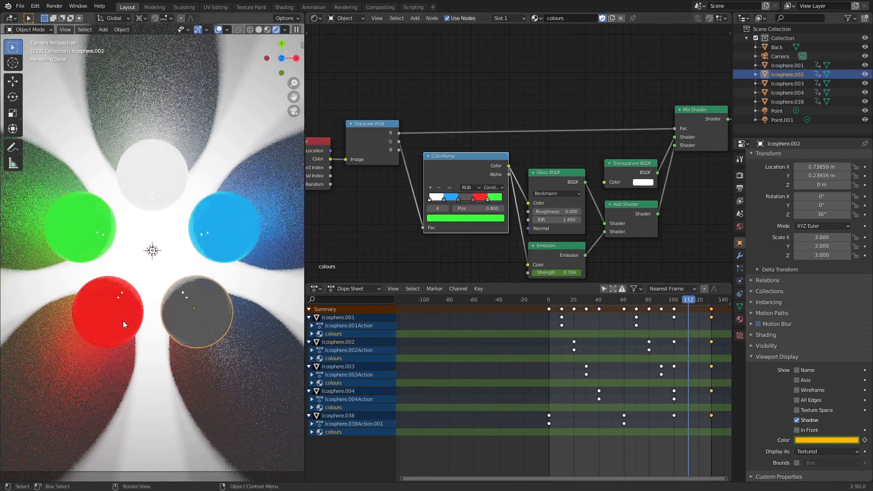
{"action": "left_click", "coordinate": [99, 238]}
{"action": "left_click", "coordinate": [157, 171]}
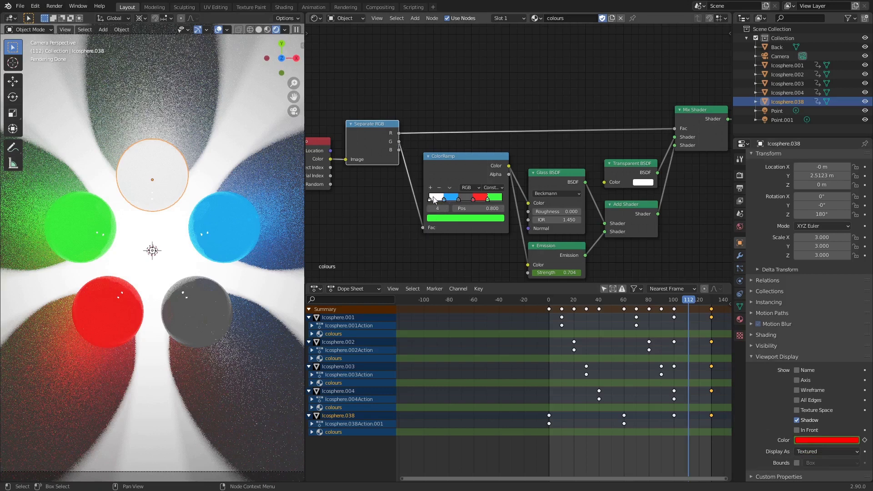
{"action": "left_click", "coordinate": [623, 300]}
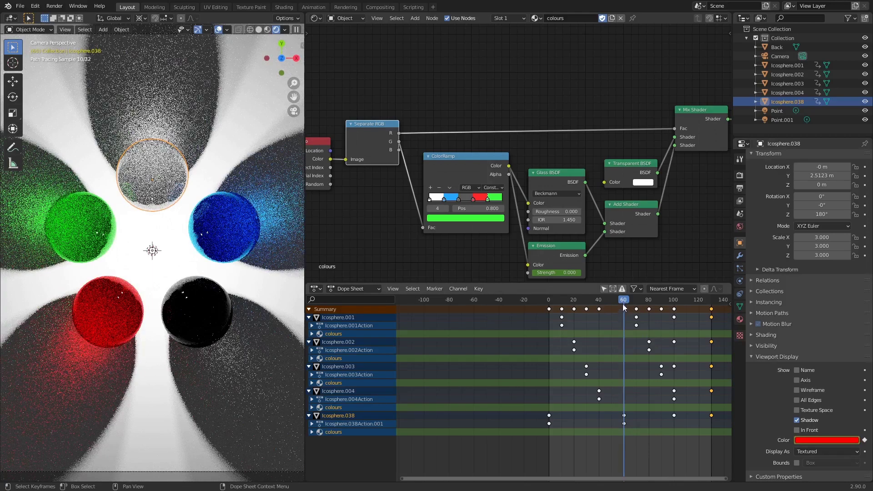
Step: Scrub back to frame 39, switch the render engine to Eevee, and open the colours material's Blend Mode list
{"action": "mouse_move", "coordinate": [624, 303]}
{"action": "left_mouse_down"}
{"action": "mouse_move", "coordinate": [541, 303]}
{"action": "mouse_move", "coordinate": [628, 309]}
{"action": "left_mouse_up"}
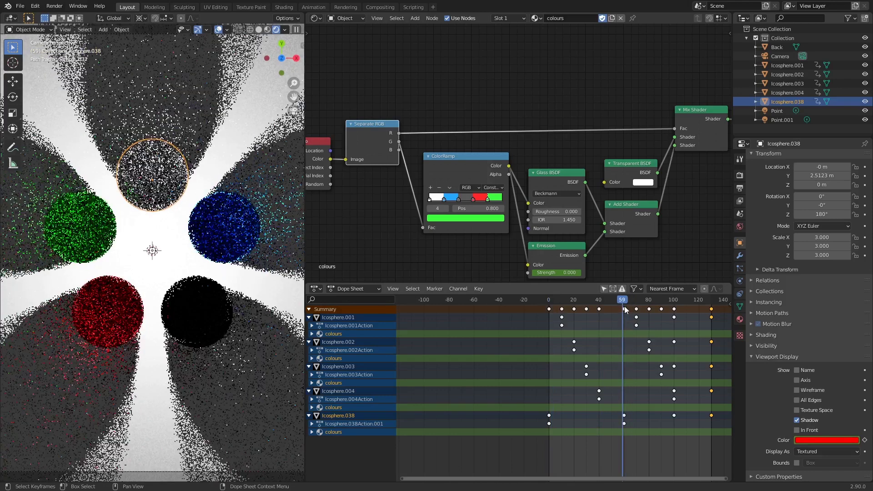
{"action": "left_click_drag", "start_coordinate": [626, 310], "coordinate": [598, 308]}
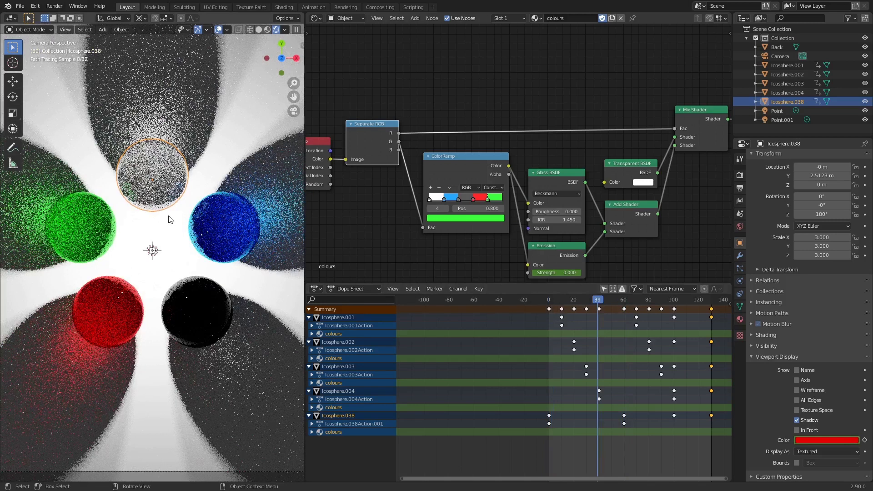
{"action": "left_click", "coordinate": [740, 175]}
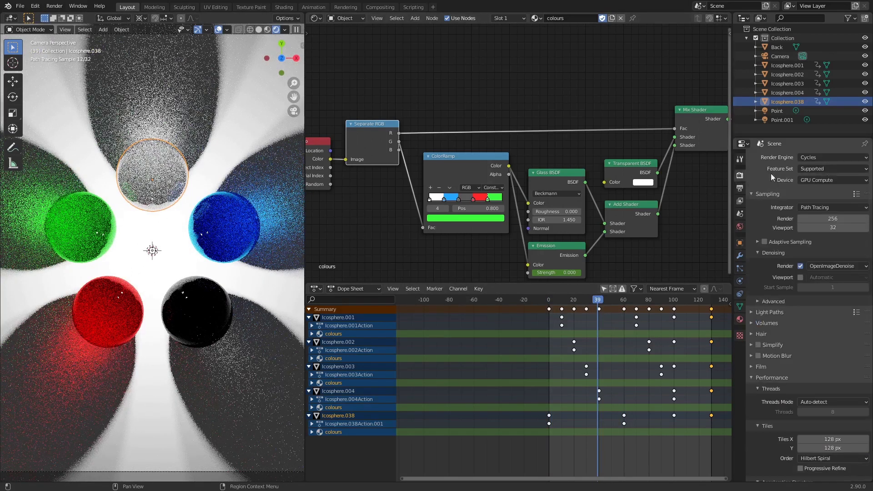
{"action": "left_click", "coordinate": [823, 154]}
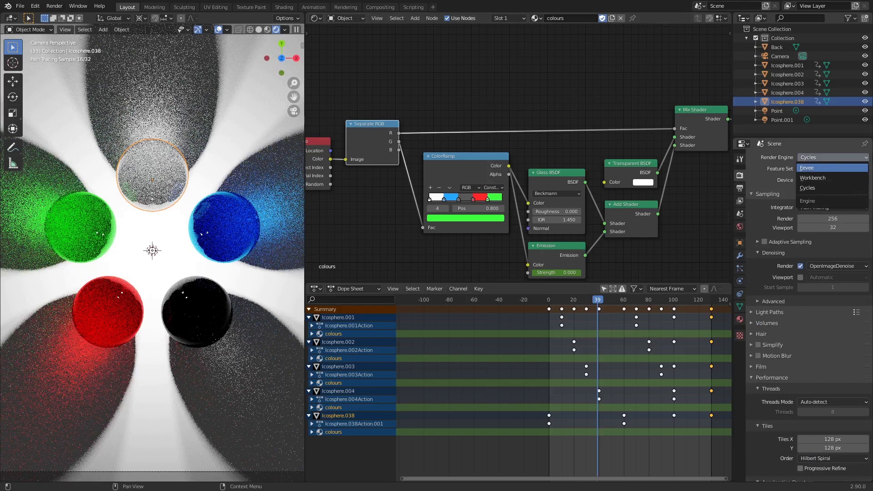
{"action": "left_click", "coordinate": [817, 170]}
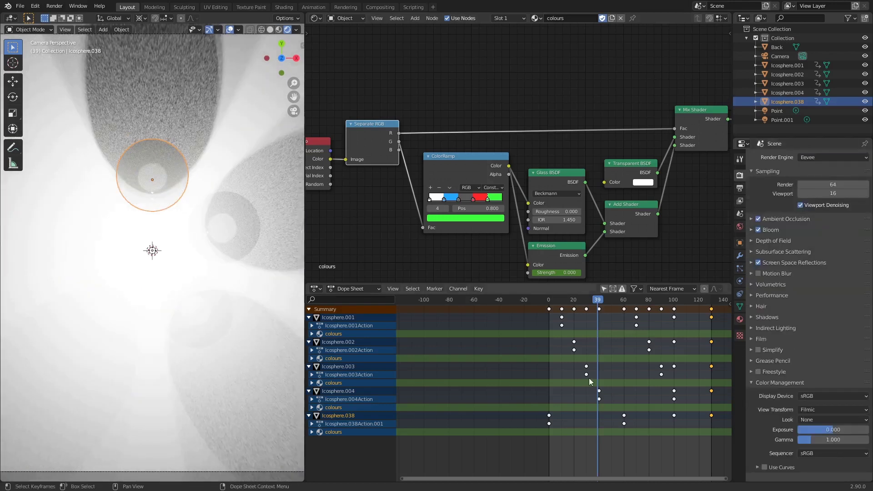
{"action": "left_click", "coordinate": [738, 322]}
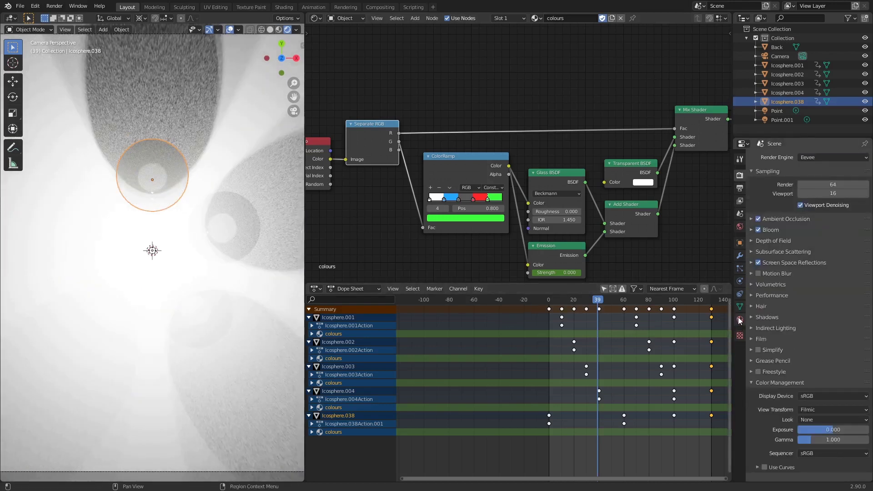
{"action": "left_click", "coordinate": [821, 340]}
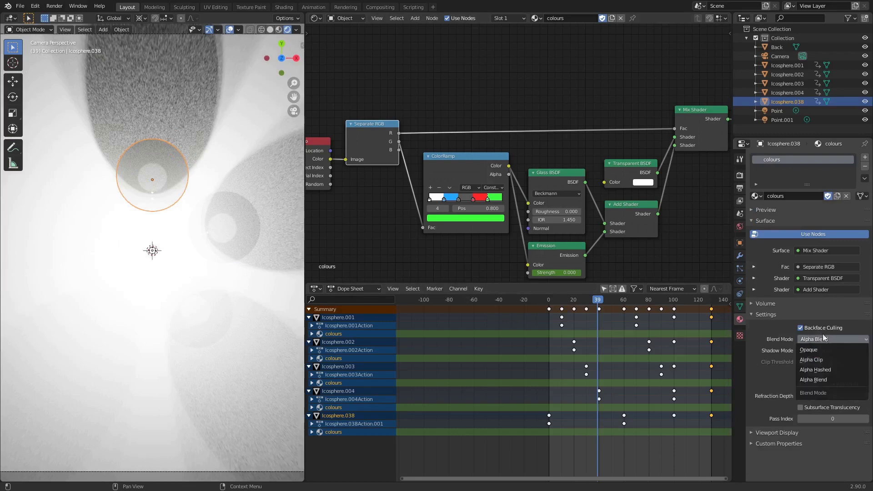
Step: Set the colours material's blend mode to Alpha Hashed, check its Alpha Hashed shadow mode, and scrub the animation
{"action": "left_click", "coordinate": [815, 370]}
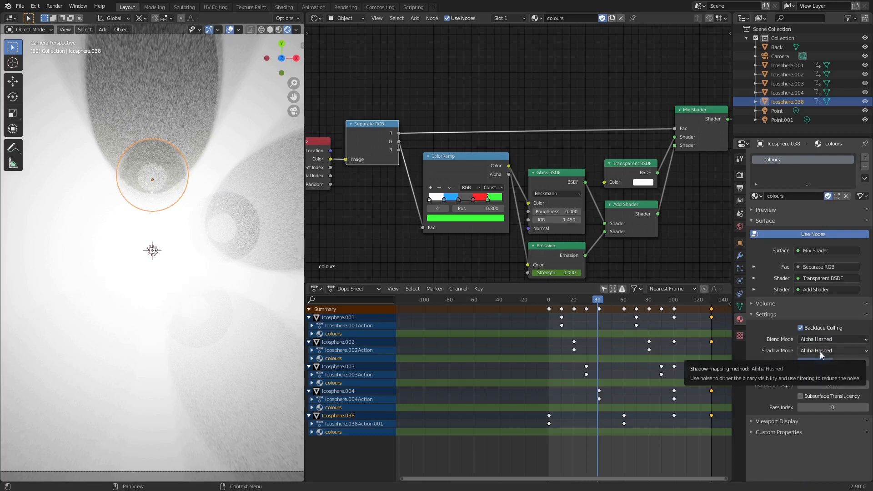
{"action": "left_click", "coordinate": [821, 340]}
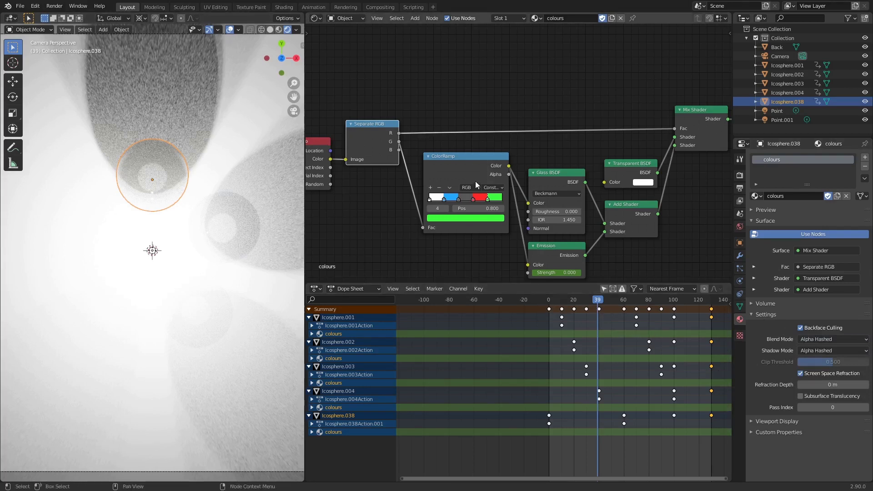
{"action": "left_click_drag", "start_coordinate": [597, 316], "coordinate": [574, 315]}
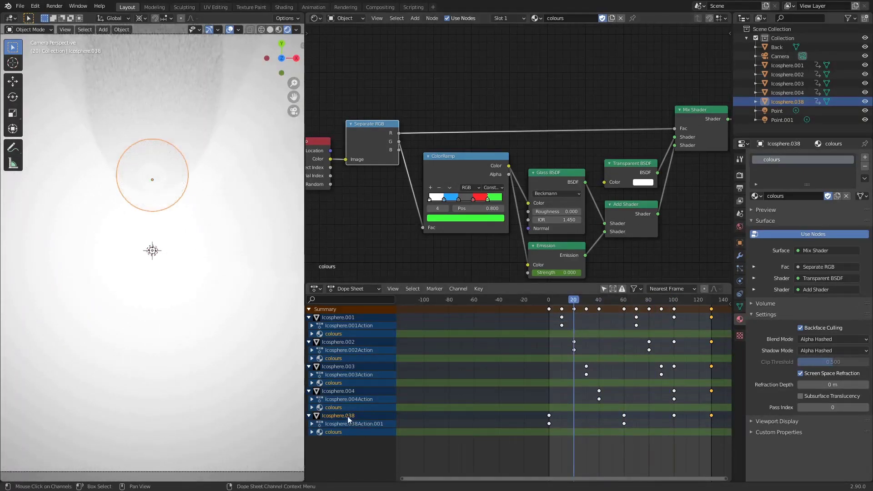
Step: Select Icosphere.004, .003, .002 and finally Icosphere.001 as the active object
{"action": "left_click", "coordinate": [343, 390]}
{"action": "left_click", "coordinate": [347, 367]}
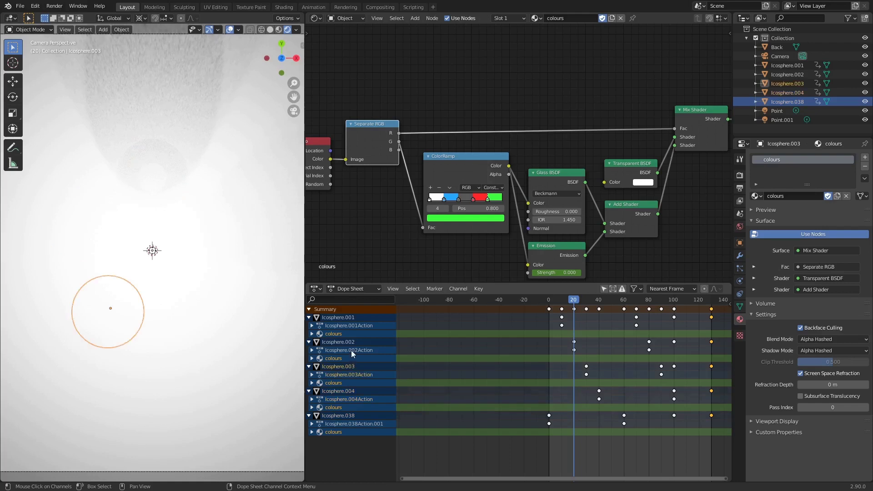
{"action": "left_click", "coordinate": [348, 343]}
{"action": "left_click", "coordinate": [346, 318]}
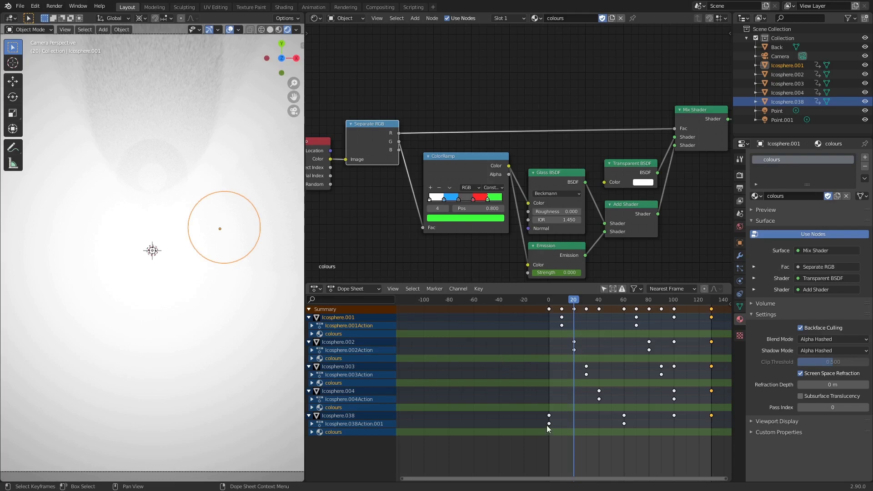
Step: Limit the Dope Sheet to selected channels and move the animation to frame 70
{"action": "left_click", "coordinate": [602, 288]}
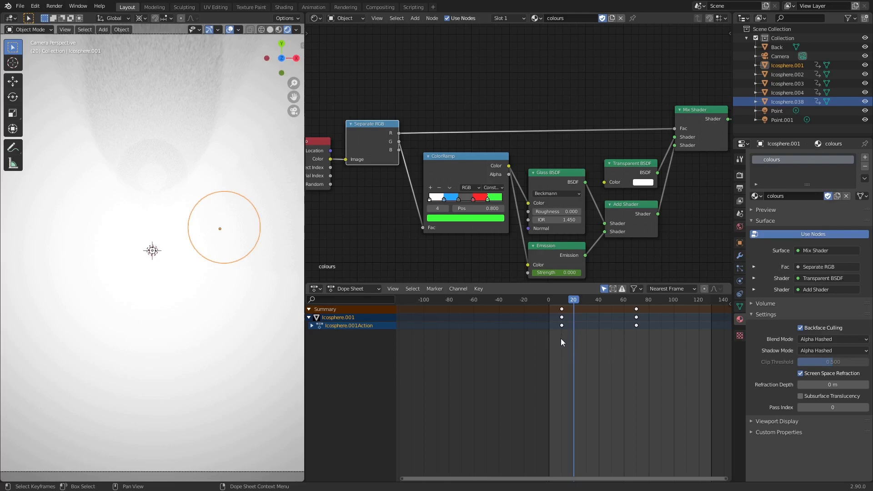
{"action": "left_click", "coordinate": [561, 301]}
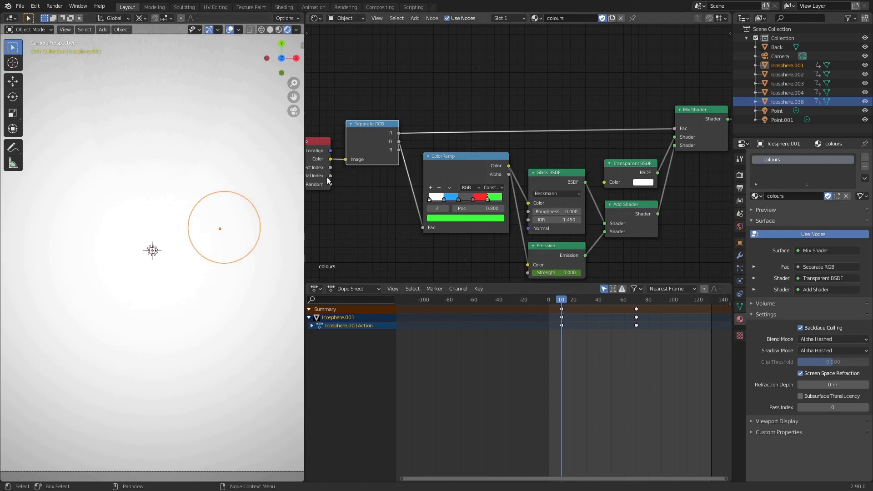
{"action": "left_click_drag", "start_coordinate": [574, 303], "coordinate": [637, 308]}
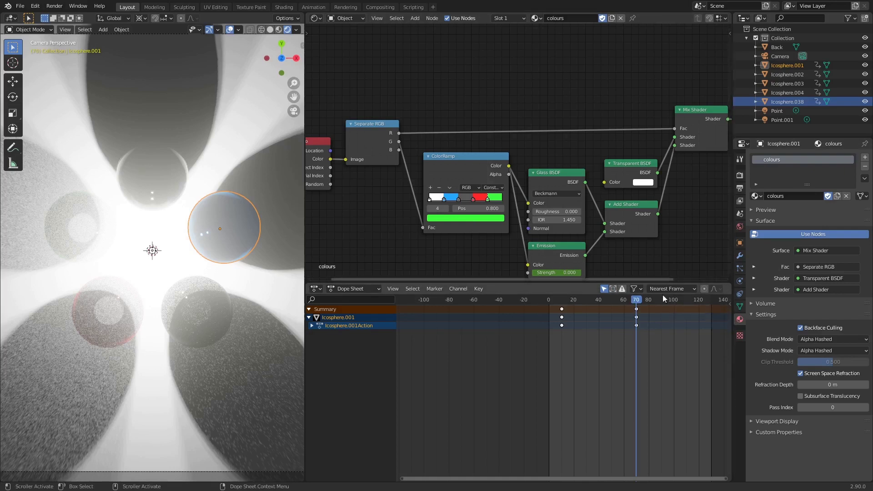
Step: Expand Icosphere.001Action in the Dope Sheet to reveal its R, G, B and A colour channels
{"action": "left_click", "coordinate": [546, 250]}
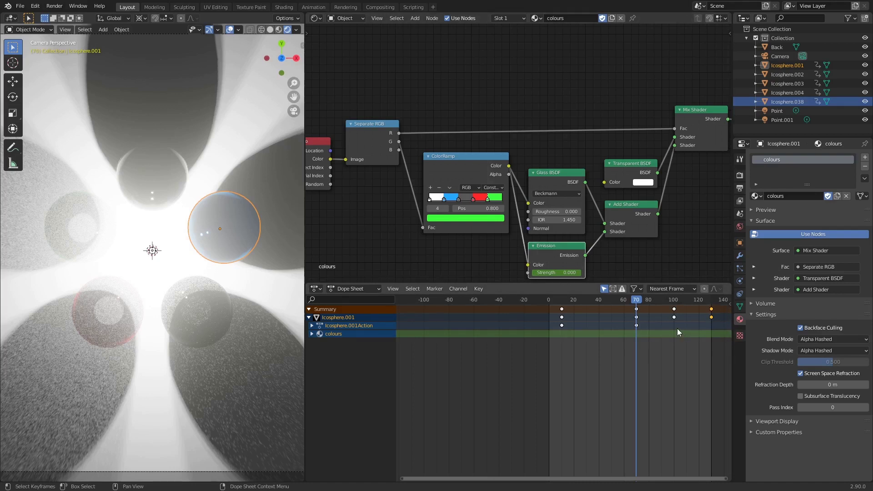
{"action": "left_click", "coordinate": [318, 143]}
{"action": "middle_click_drag", "start_coordinate": [317, 143], "coordinate": [492, 154]}
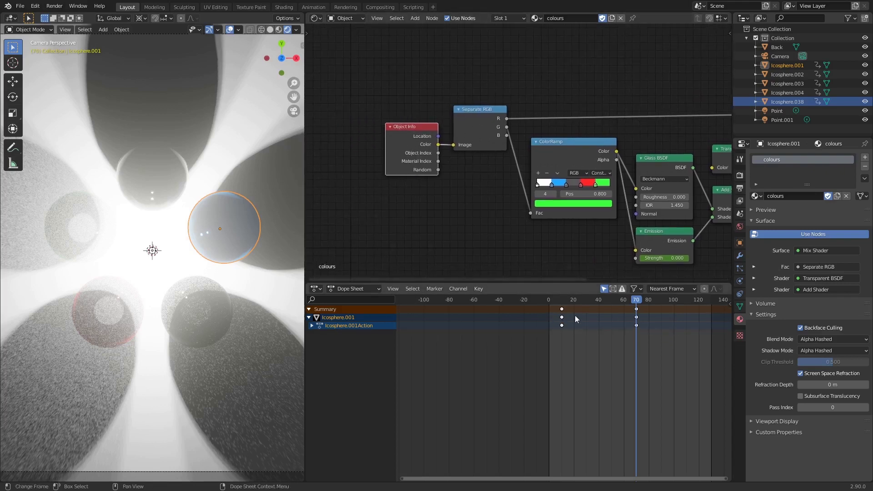
{"action": "left_click", "coordinate": [311, 326]}
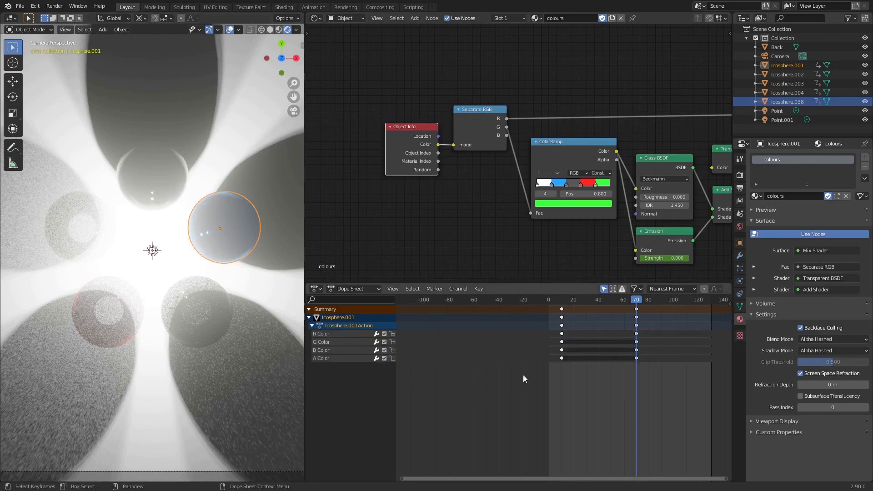
{"action": "left_click", "coordinate": [481, 134]}
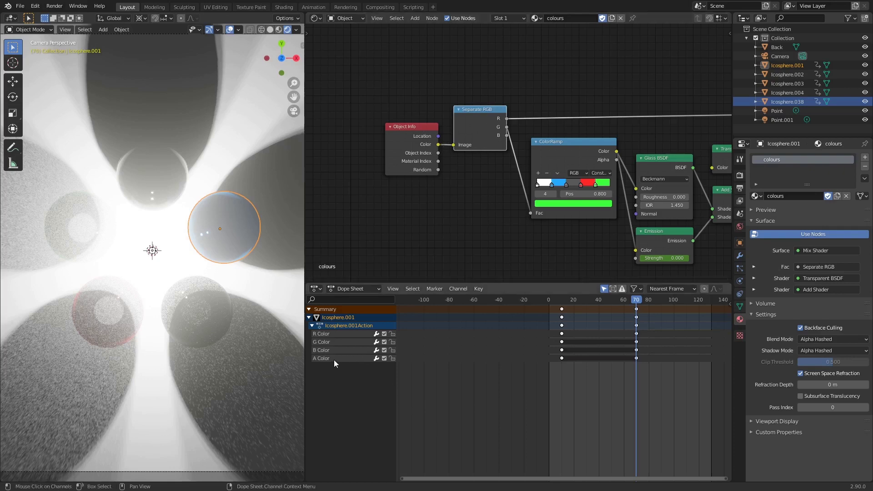
Step: Show Icosphere.001's object properties and orange viewport display colour, then pan to the Mix Shader and Material Output
{"action": "left_click", "coordinate": [738, 243]}
{"action": "left_click", "coordinate": [820, 437]}
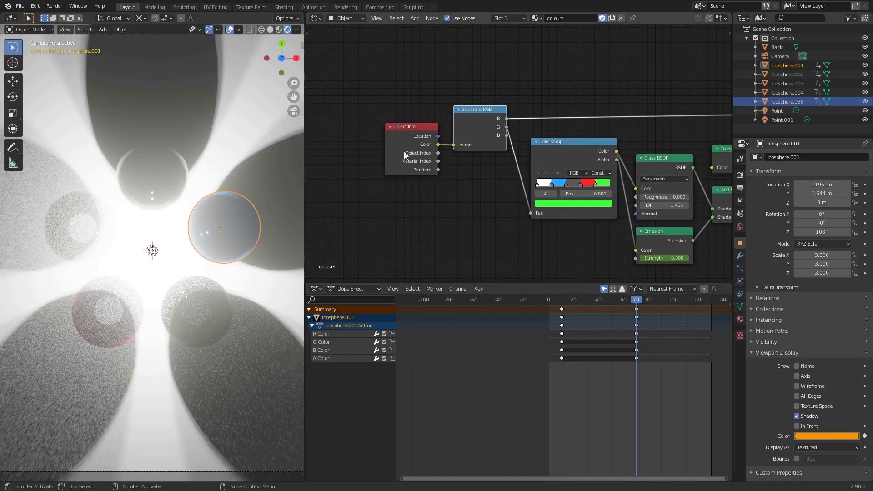
{"action": "middle_click_drag", "start_coordinate": [566, 207], "coordinate": [514, 204]}
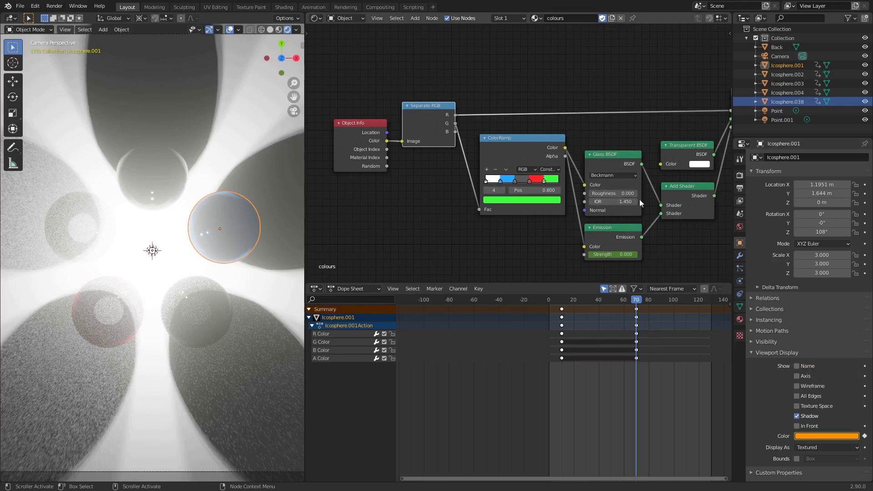
{"action": "middle_click_drag", "start_coordinate": [639, 199], "coordinate": [532, 197]}
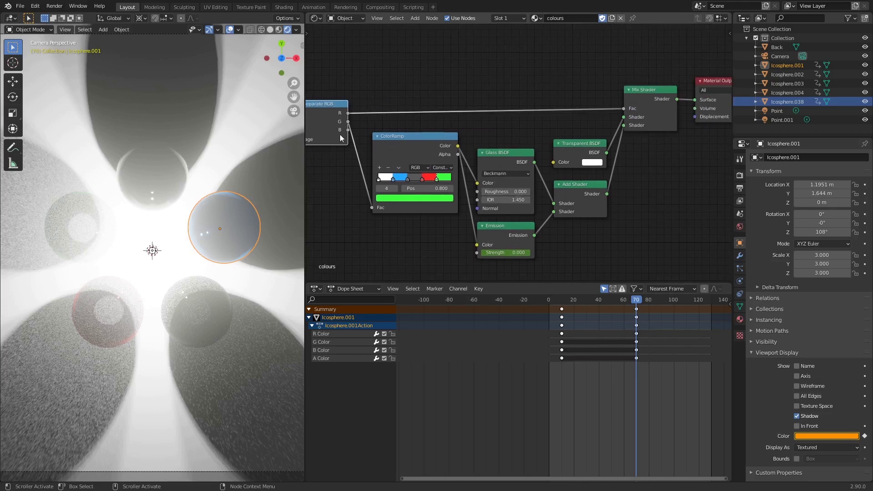
Step: Select the Emission node in the material's node tree
{"action": "left_click", "coordinate": [500, 228]}
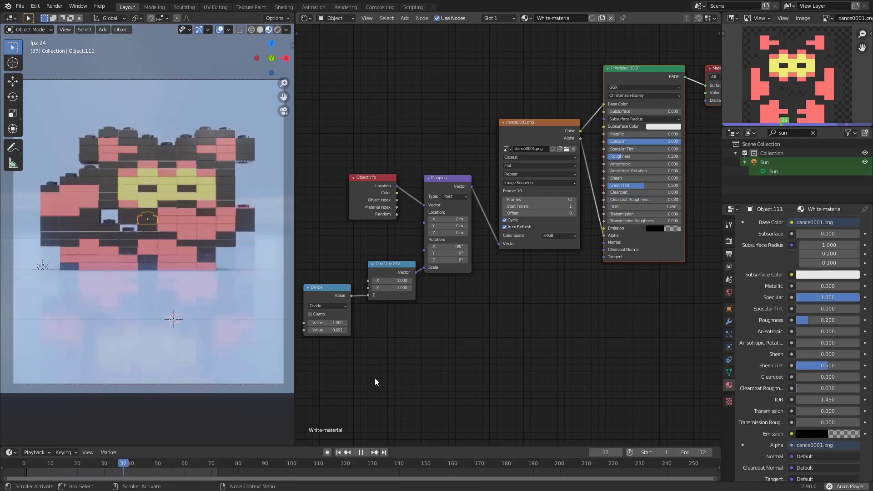
Step: Stop playback at frame 65, switch to Solid shading, and select several bricks including the top-left and top-right ones
{"action": "left_click", "coordinate": [359, 452]}
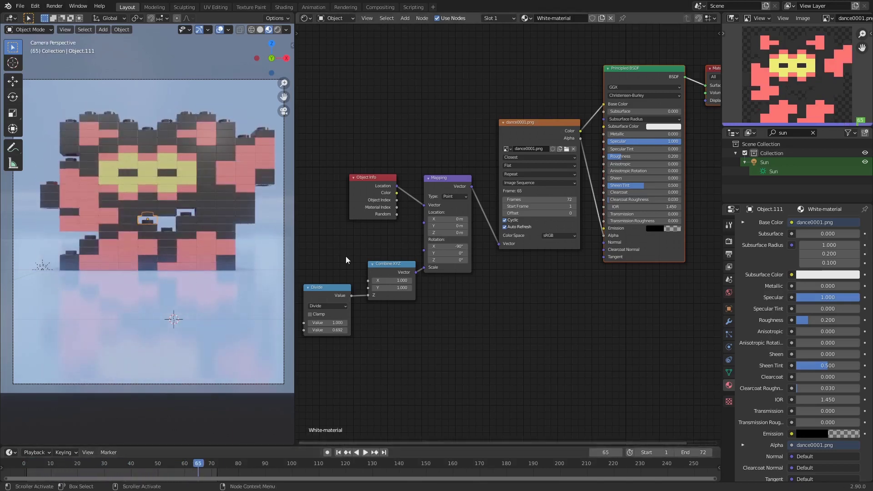
{"action": "left_click", "coordinate": [262, 30]}
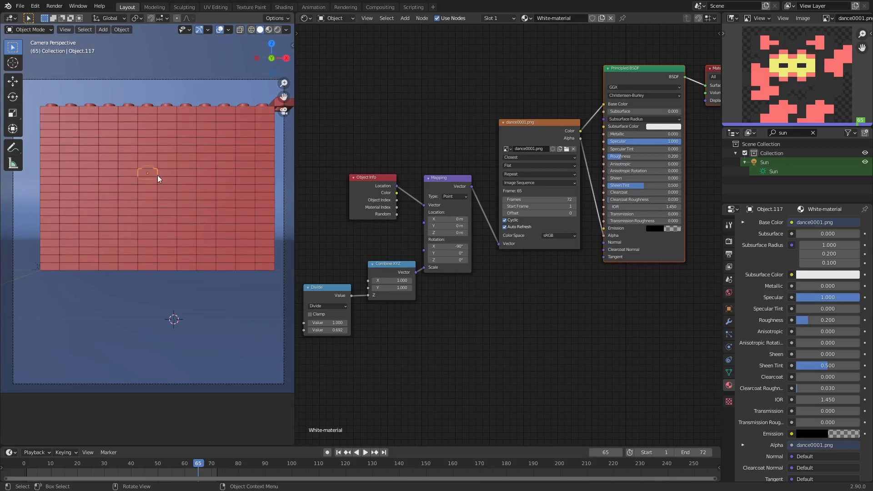
{"action": "left_click", "coordinate": [128, 188]}
{"action": "left_click", "coordinate": [51, 111]}
{"action": "left_click", "coordinate": [265, 111]}
Step: Maximise the 3D viewport, show the transform sidebar, and select the wall's bottom-left brick while orbiting to face it
{"action": "key", "text": "ctrl+space"}
{"action": "scroll", "coordinate": [410, 107], "scroll_direction": "down", "scroll_amount": 2}
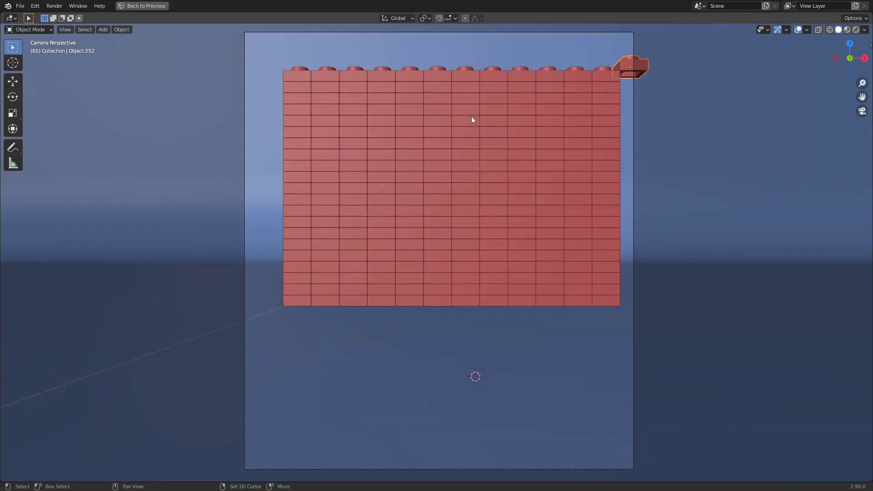
{"action": "scroll", "coordinate": [479, 138], "scroll_direction": "up", "scroll_amount": 3, "text": "shift"}
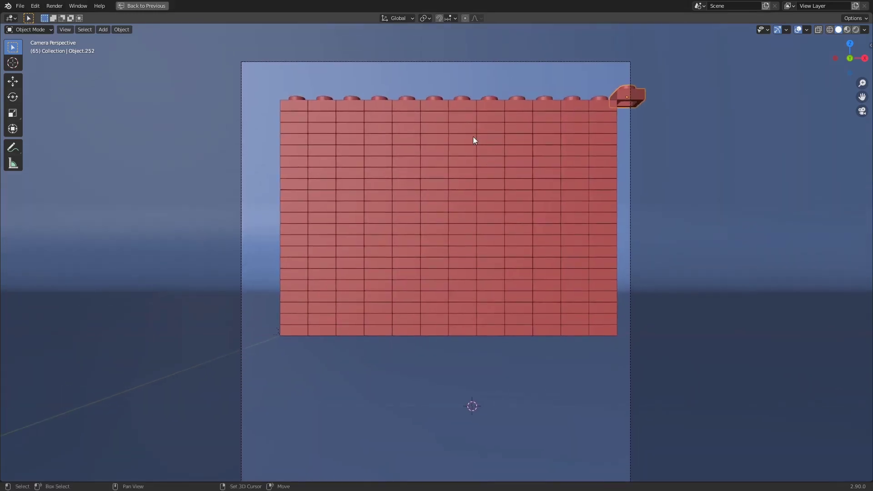
{"action": "left_click", "coordinate": [869, 46]}
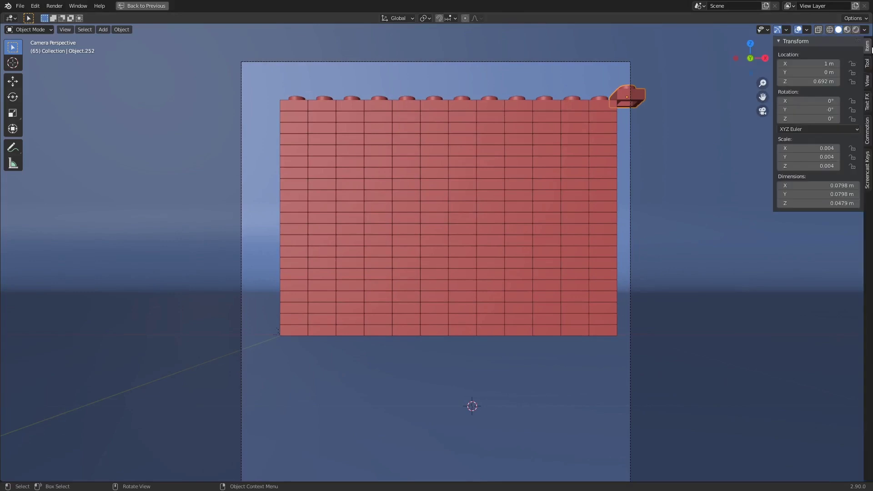
{"action": "left_click", "coordinate": [296, 334]}
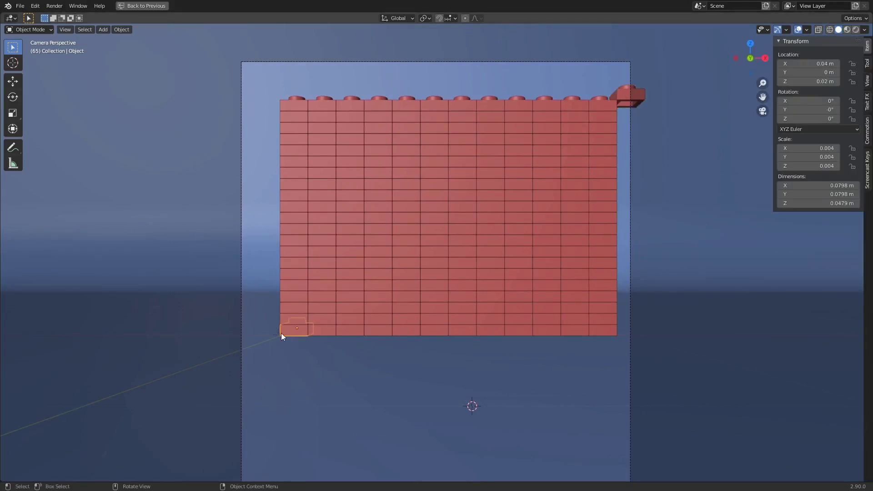
{"action": "middle_click_drag", "start_coordinate": [281, 336], "coordinate": [242, 340]}
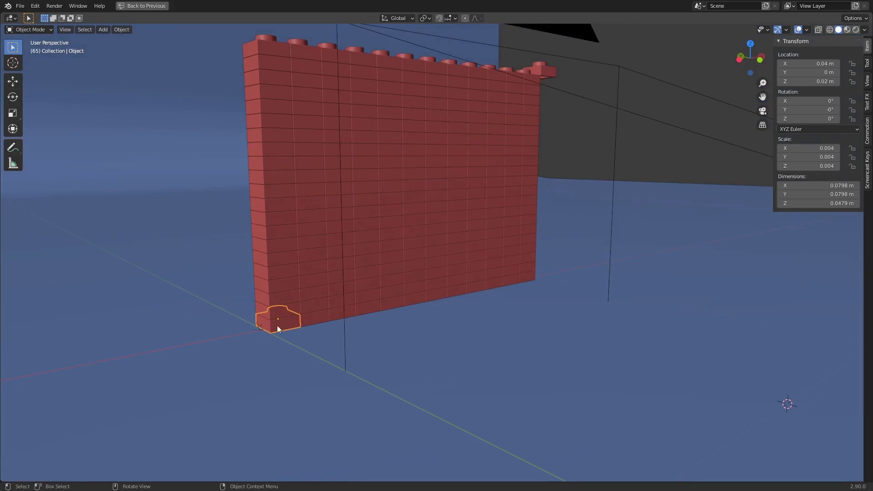
{"action": "middle_click_drag", "start_coordinate": [301, 326], "coordinate": [306, 353]}
{"action": "scroll", "coordinate": [285, 324], "scroll_direction": "up", "scroll_amount": 1}
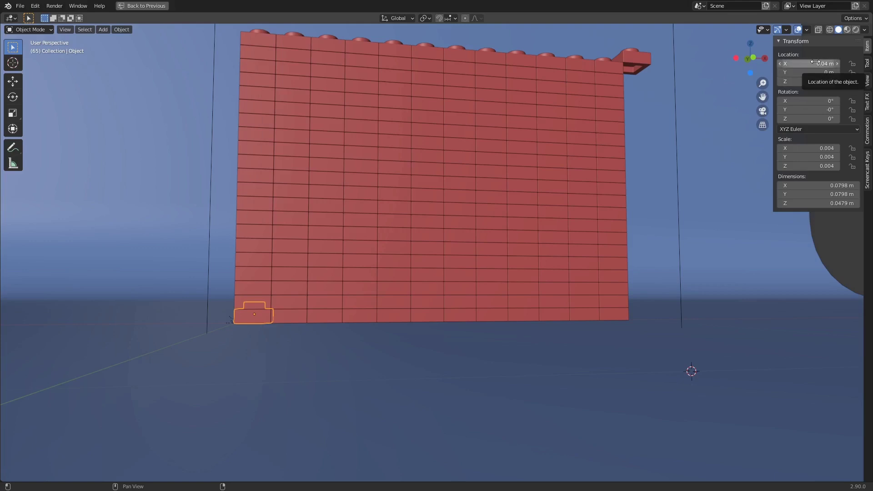
{"action": "middle_click_drag", "start_coordinate": [658, 98], "coordinate": [656, 109]}
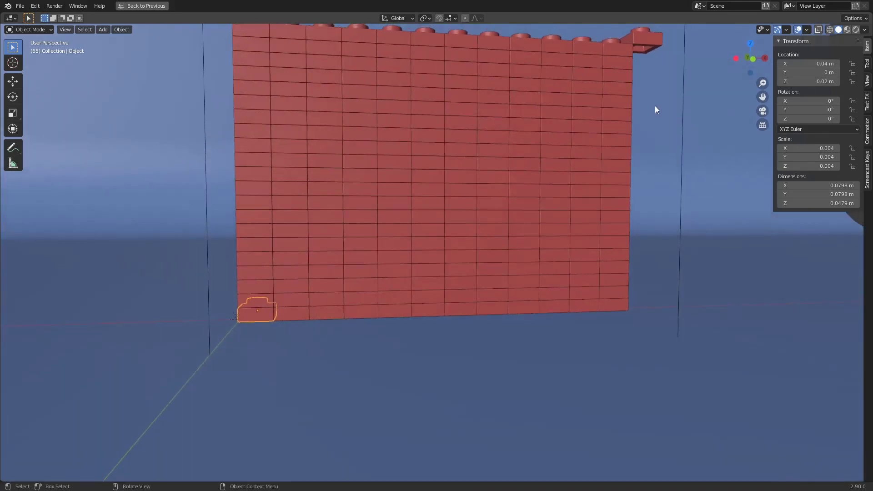
Step: Select the odd top-right brick and orbit to view the wall from below
{"action": "left_click", "coordinate": [646, 36]}
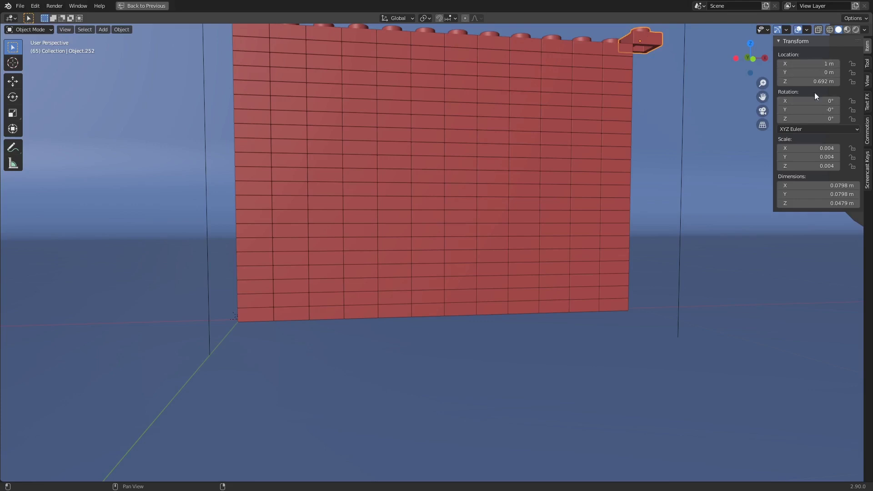
{"action": "middle_click_drag", "start_coordinate": [706, 141], "coordinate": [653, 225]}
{"action": "scroll", "coordinate": [654, 224], "scroll_direction": "up", "scroll_amount": 6}
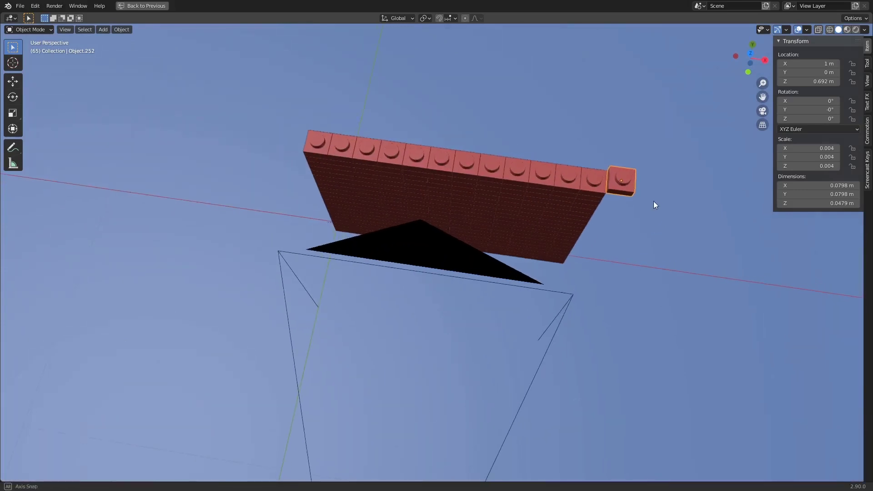
{"action": "middle_click_drag", "start_coordinate": [663, 195], "coordinate": [678, 116]}
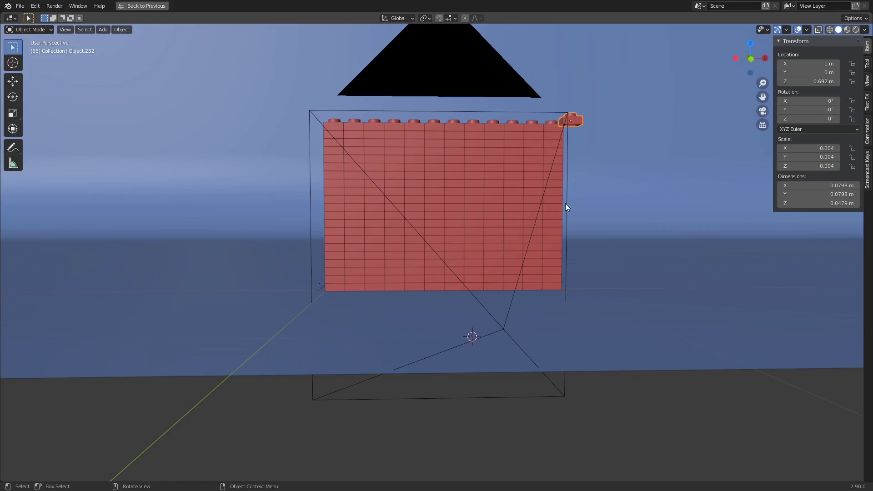
Step: Set a top-row brick's origin to its geometry, then make the Plane the active object
{"action": "left_click", "coordinate": [433, 123]}
{"action": "middle_click_drag", "start_coordinate": [433, 125], "coordinate": [437, 154], "text": "ctrl"}
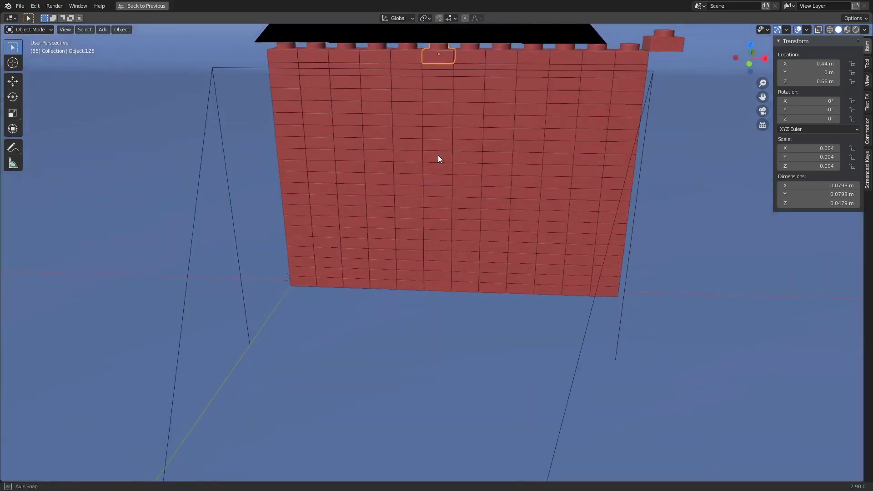
{"action": "right_click", "coordinate": [429, 58]}
{"action": "left_click", "coordinate": [452, 94]}
{"action": "left_click", "coordinate": [685, 145]}
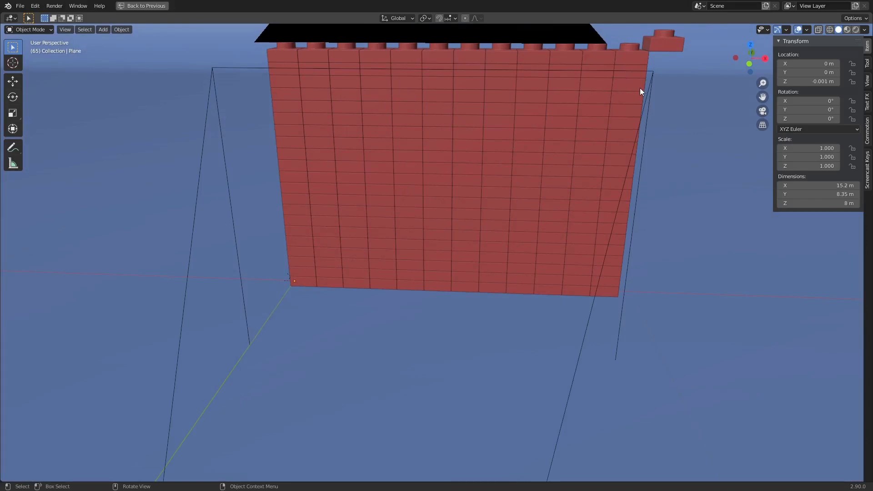
{"action": "middle_click_drag", "start_coordinate": [665, 99], "coordinate": [571, 94]}
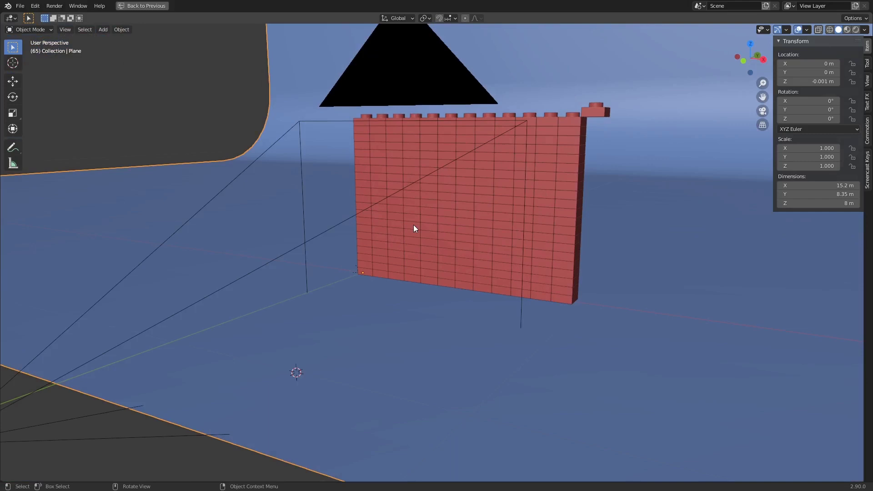
Step: Switch to Rendered shading and zoom toward a frontal view of the pixel-art character
{"action": "left_click", "coordinate": [847, 29]}
{"action": "middle_click_drag", "start_coordinate": [438, 187], "coordinate": [462, 173]}
{"action": "scroll", "coordinate": [462, 174], "scroll_direction": "up", "scroll_amount": 5}
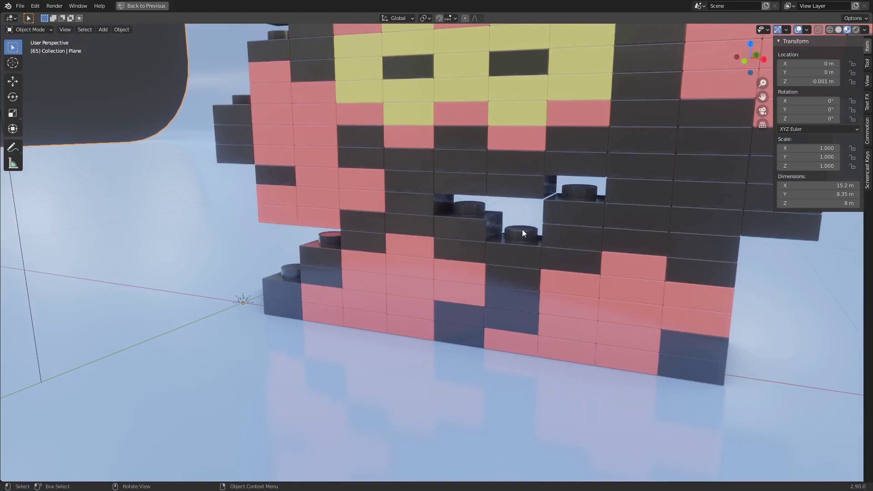
{"action": "scroll", "coordinate": [522, 229], "scroll_direction": "down", "scroll_amount": 8}
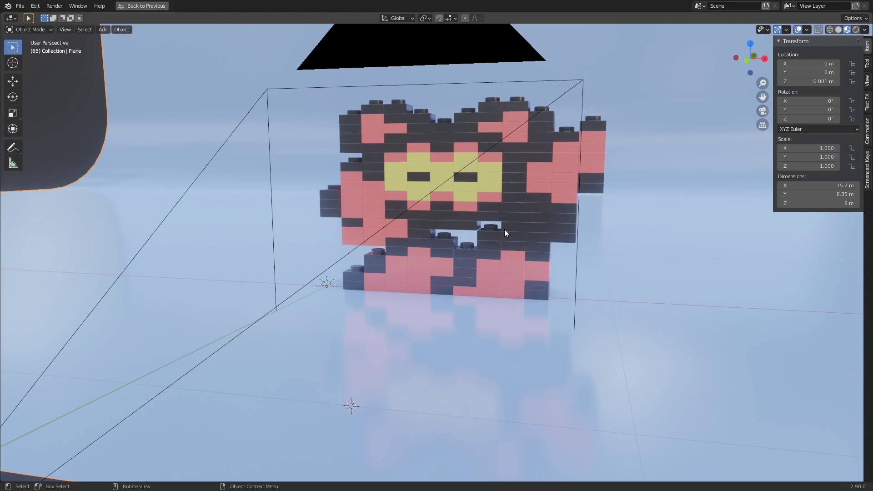
Step: Compare the bricks beside the character's eyes, then leave the maximised viewport
{"action": "left_click", "coordinate": [514, 180]}
{"action": "left_click", "coordinate": [508, 189]}
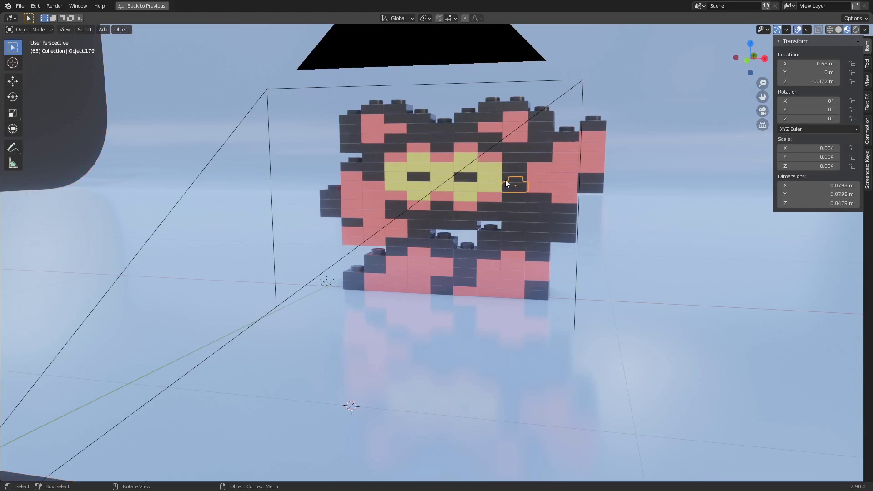
{"action": "left_click", "coordinate": [506, 181]}
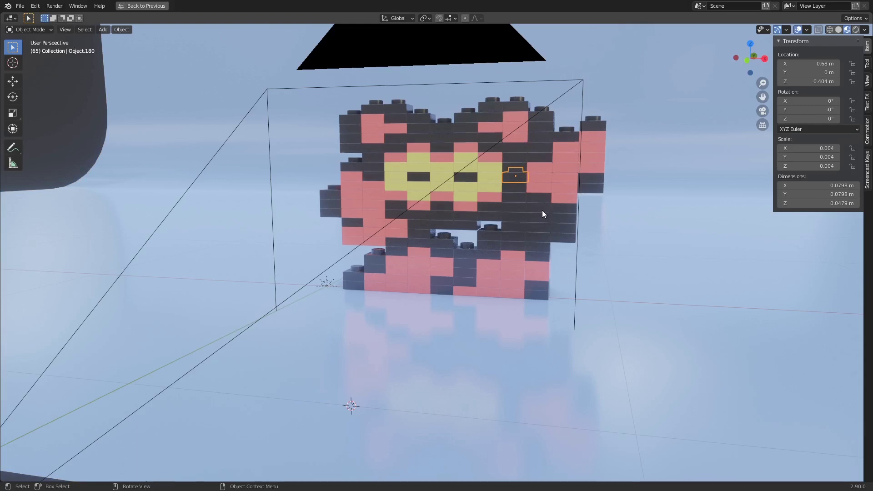
{"action": "key", "text": "ctrl+space"}
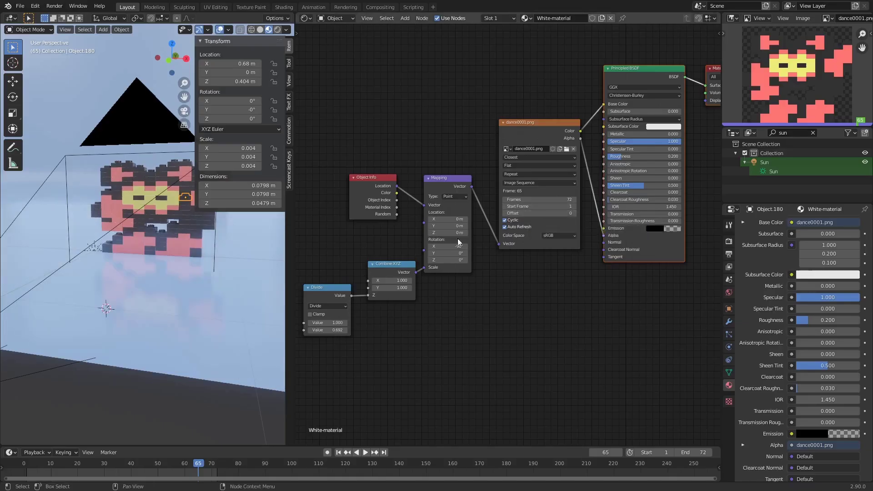
Step: Pan to the Object Info and Mapping nodes, then maximise the viewport for a level front view of the model
{"action": "middle_click_drag", "start_coordinate": [339, 176], "coordinate": [465, 184]}
{"action": "scroll", "coordinate": [416, 143], "scroll_direction": "up", "scroll_amount": 2}
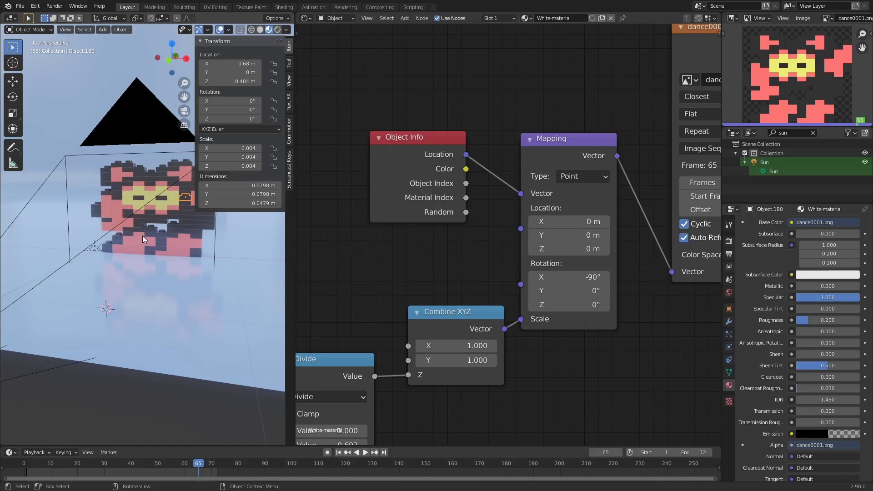
{"action": "key", "text": "ctrl+space"}
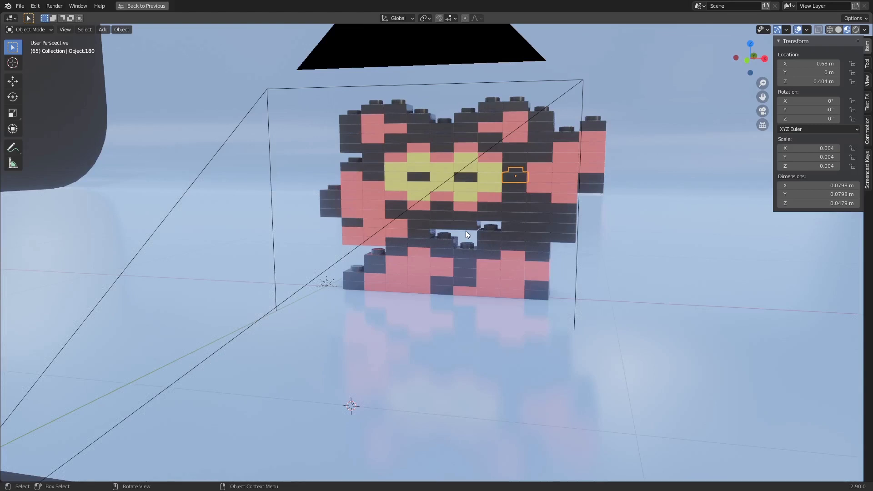
{"action": "mouse_move", "coordinate": [466, 230]}
{"action": "middle_mouse_down"}
{"action": "mouse_move", "coordinate": [451, 237]}
{"action": "mouse_move", "coordinate": [462, 231]}
{"action": "middle_mouse_up"}
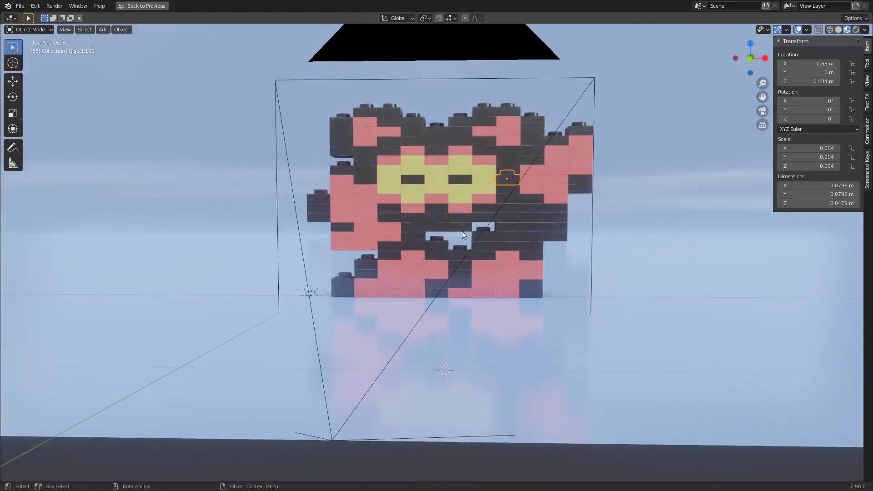
{"action": "scroll", "coordinate": [461, 231], "scroll_direction": "up", "scroll_amount": 2}
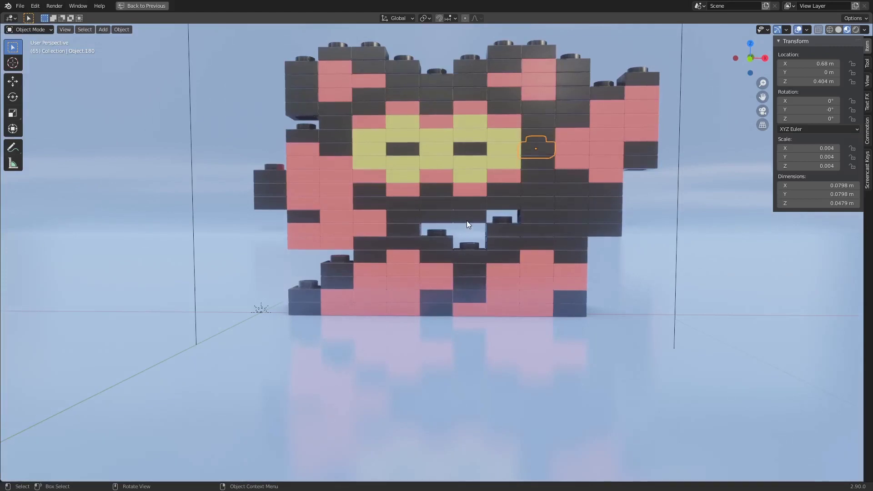
Step: Restore the full layout and pan to the dance0001.png texture node and Principled BSDF inputs
{"action": "key", "text": "ctrl"}
{"action": "key", "text": "ctrl+space"}
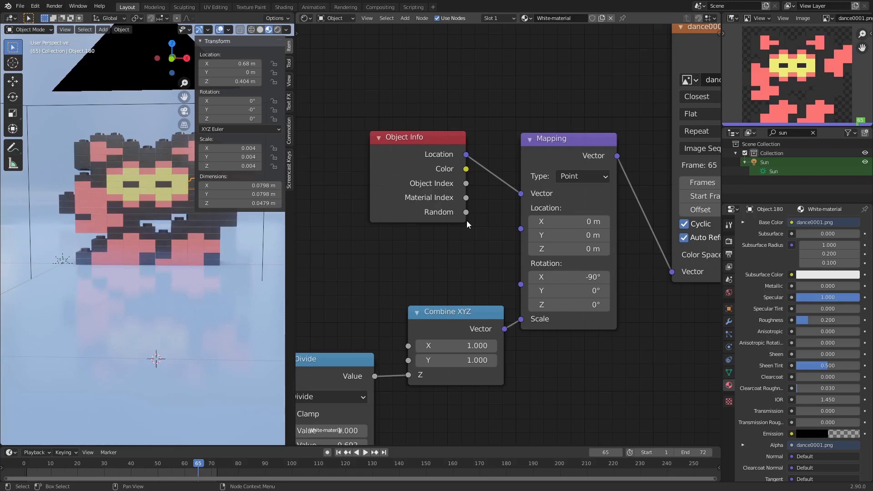
{"action": "middle_click_drag", "start_coordinate": [434, 279], "coordinate": [272, 224]}
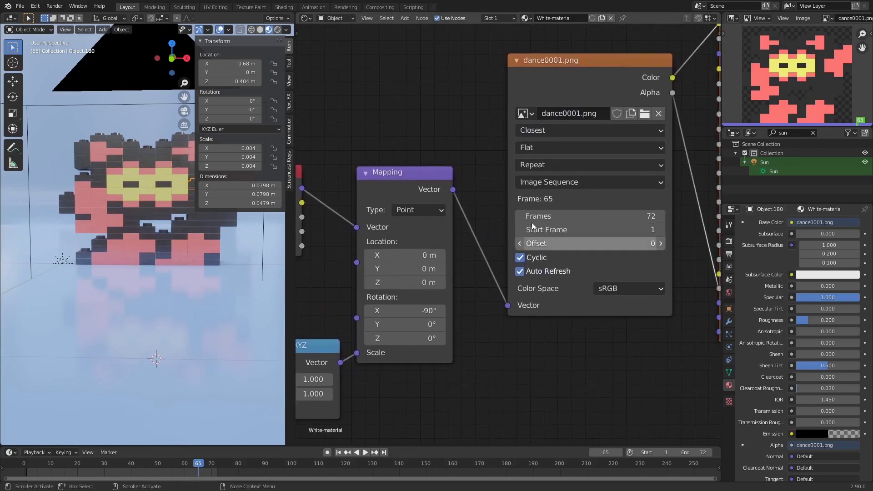
{"action": "middle_click_drag", "start_coordinate": [606, 85], "coordinate": [508, 138]}
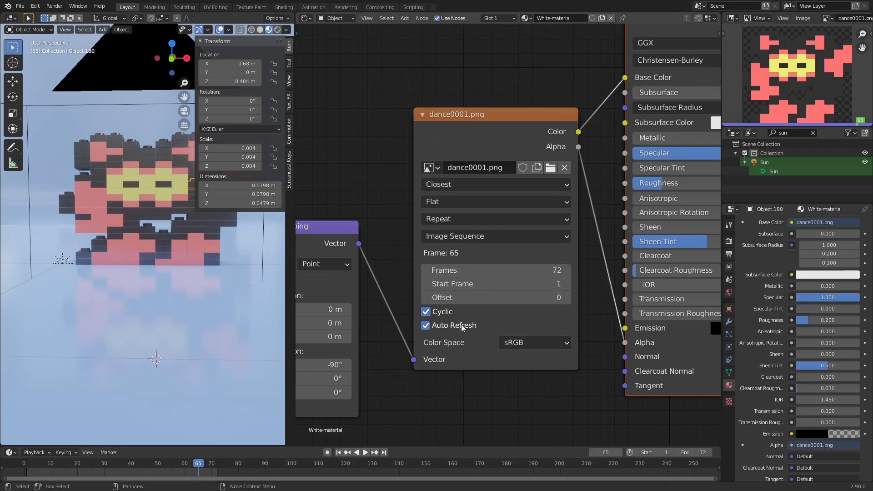
{"action": "left_click", "coordinate": [463, 184]}
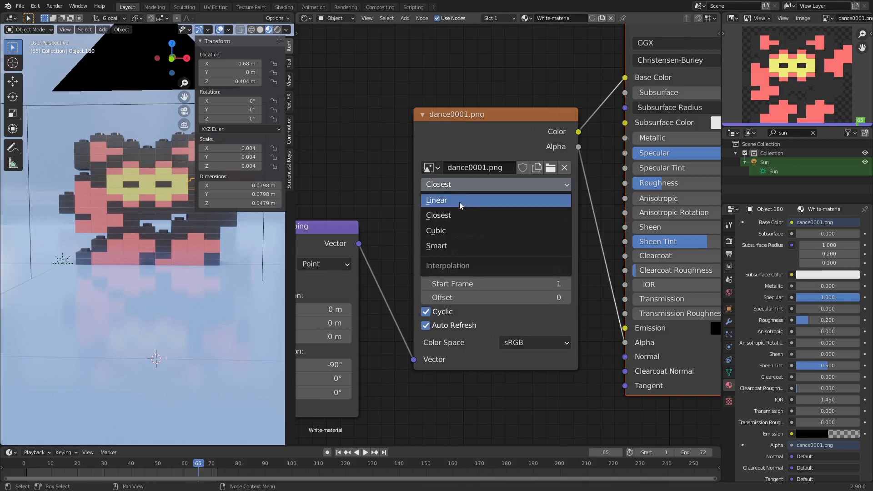
{"action": "left_click", "coordinate": [459, 202]}
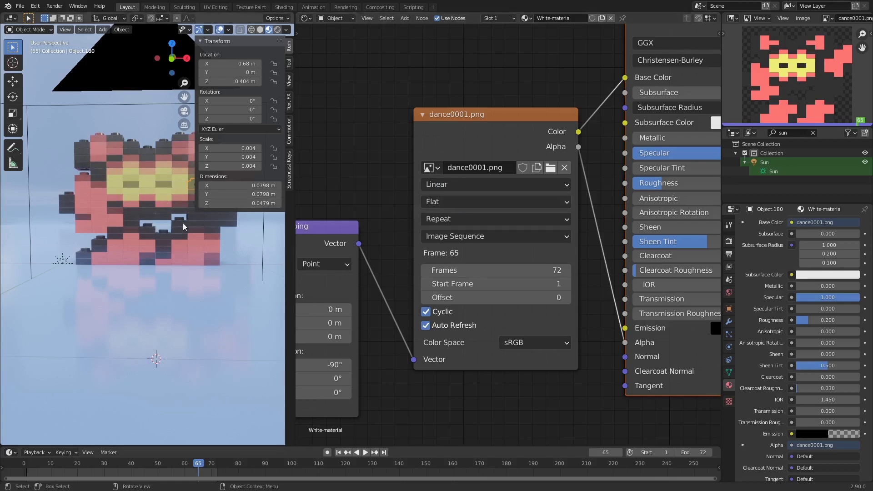
{"action": "left_click", "coordinate": [728, 372]}
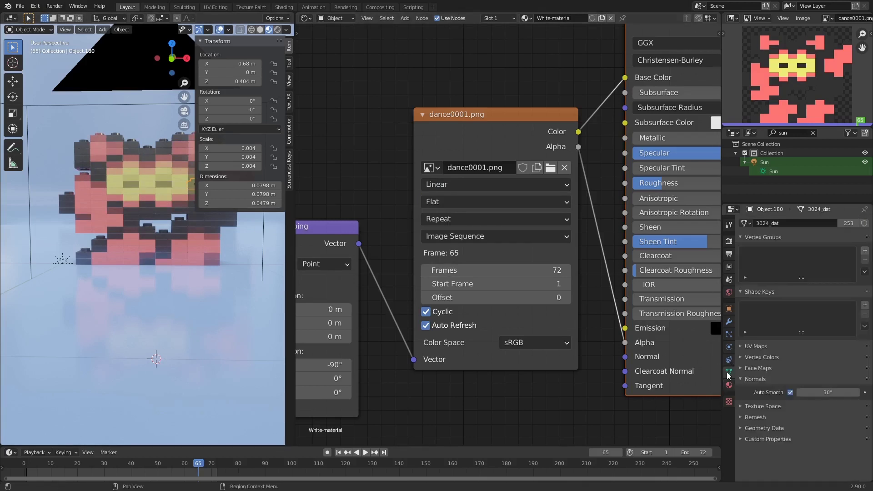
{"action": "left_click", "coordinate": [729, 385]}
{"action": "scroll", "coordinate": [813, 425], "scroll_direction": "down", "scroll_amount": 8}
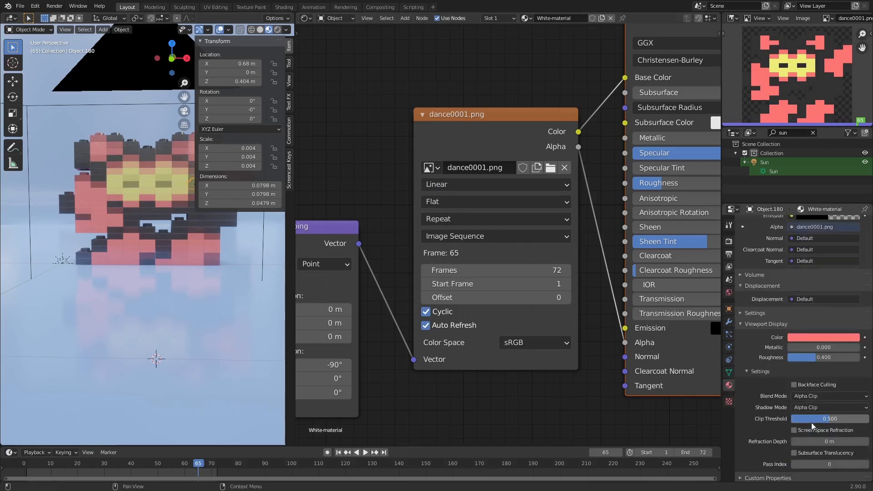
{"action": "left_click", "coordinate": [829, 394]}
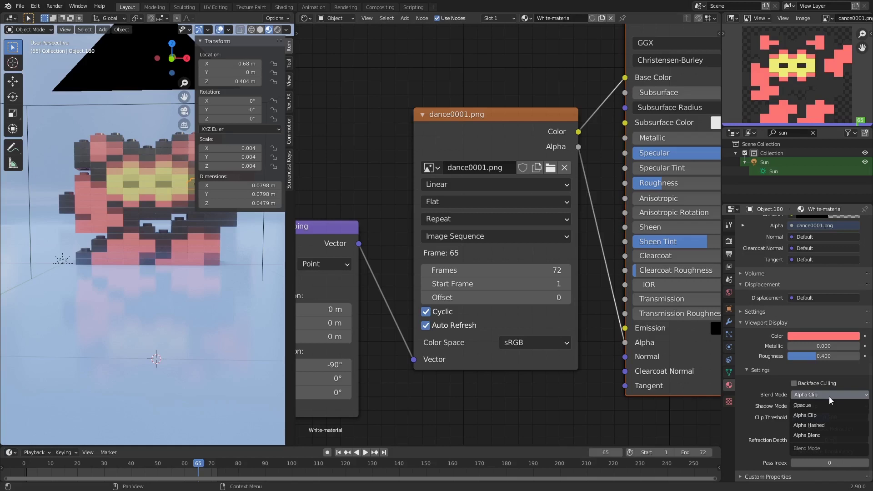
{"action": "left_click", "coordinate": [815, 436]}
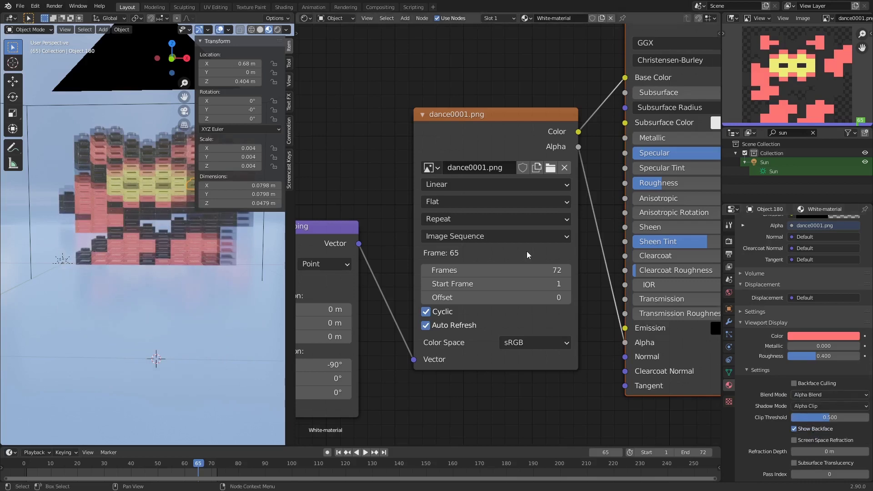
{"action": "left_click", "coordinate": [510, 188]}
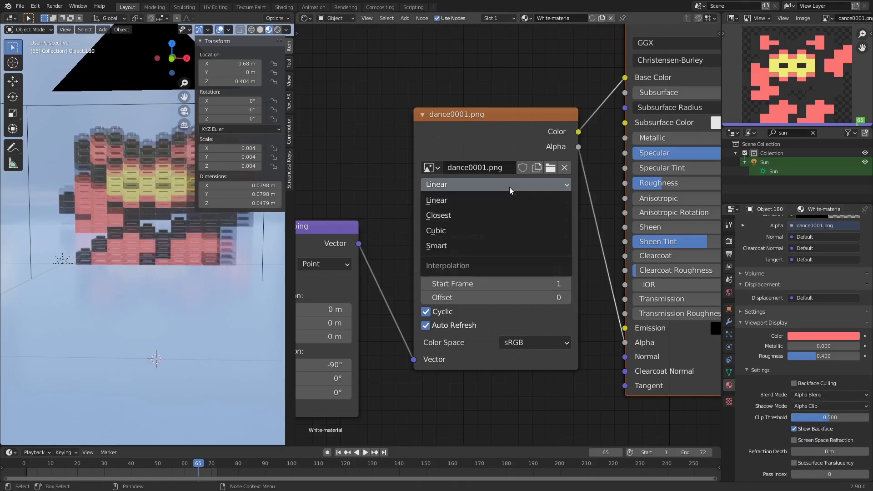
{"action": "left_click", "coordinate": [485, 214]}
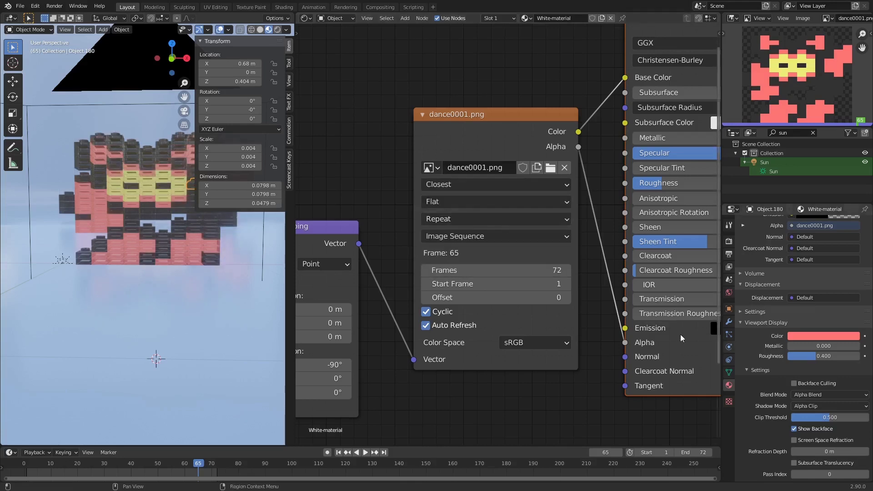
{"action": "left_click", "coordinate": [840, 397]}
{"action": "left_click", "coordinate": [832, 414]}
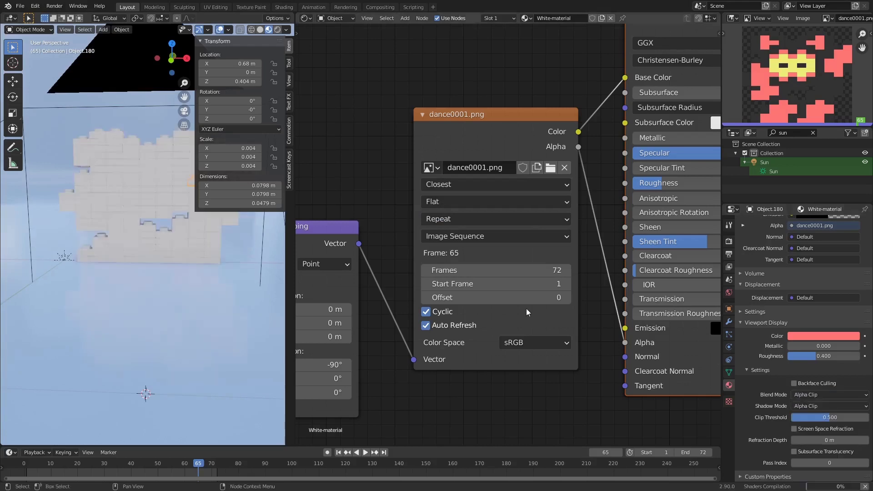
Step: Hide the 3D sidebar and frame the Object Info, Mapping, Combine XYZ and Principled BSDF nodes
{"action": "mouse_move", "coordinate": [196, 227]}
{"action": "left_mouse_down"}
{"action": "mouse_move", "coordinate": [284, 228]}
{"action": "mouse_move", "coordinate": [286, 244]}
{"action": "left_mouse_up"}
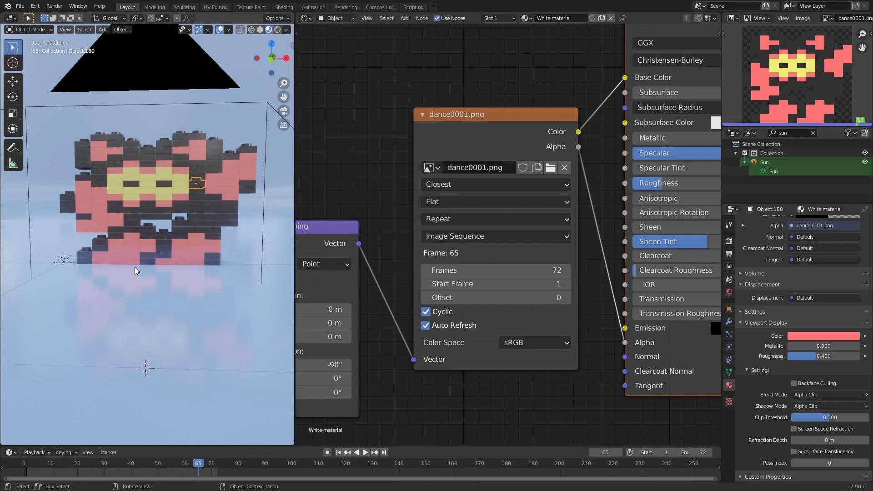
{"action": "scroll", "coordinate": [322, 282], "scroll_direction": "down", "scroll_amount": 4}
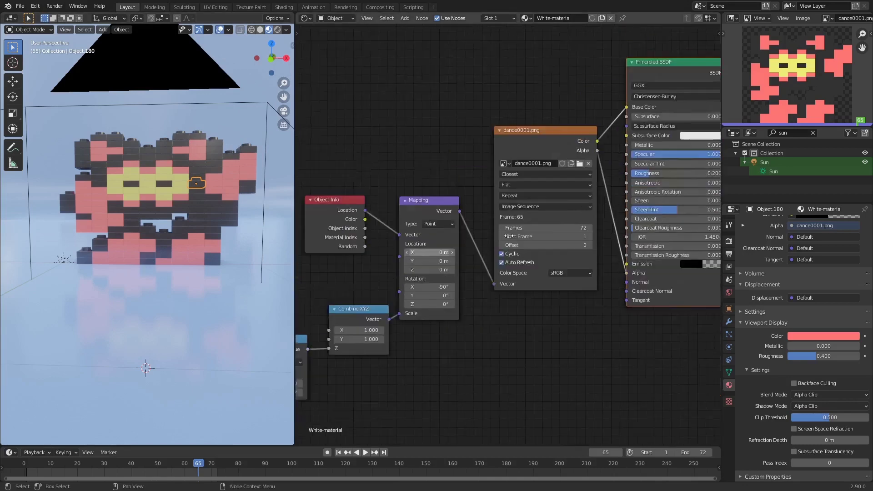
{"action": "middle_click_drag", "start_coordinate": [432, 271], "coordinate": [496, 248]}
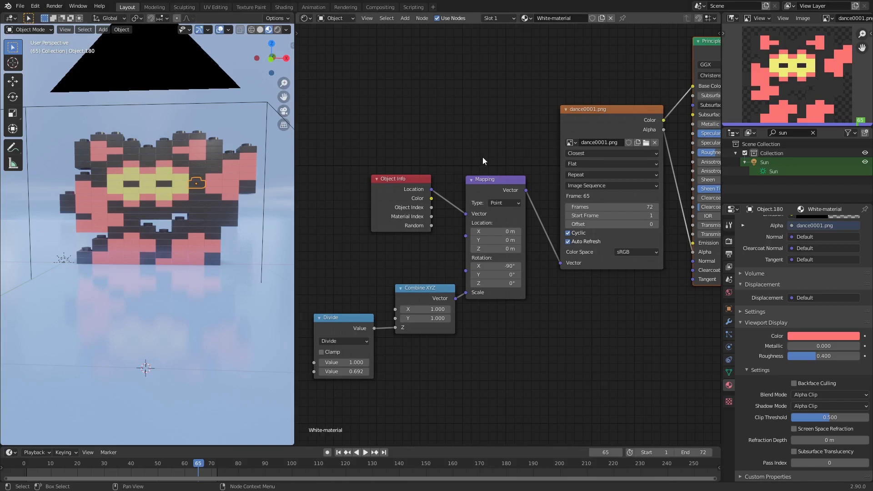
{"action": "middle_click_drag", "start_coordinate": [482, 157], "coordinate": [286, 202]}
{"action": "scroll", "coordinate": [564, 110], "scroll_direction": "up", "scroll_amount": 1}
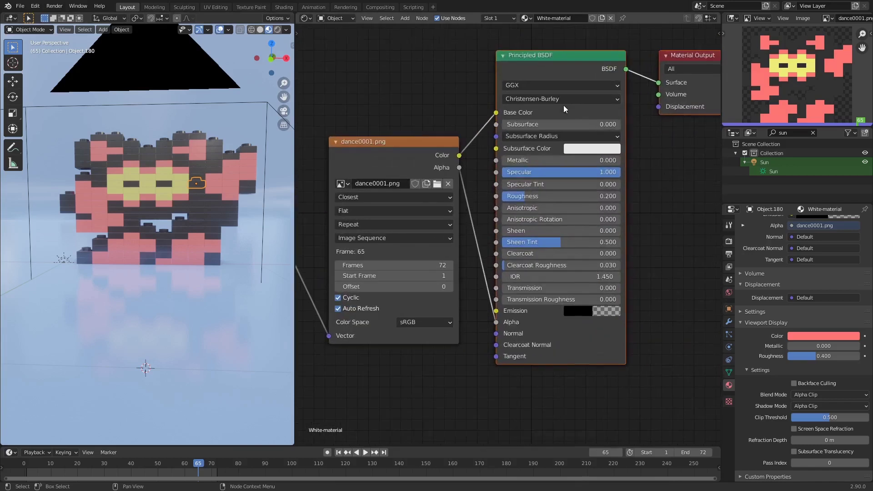
{"action": "middle_click_drag", "start_coordinate": [564, 109], "coordinate": [565, 171]}
{"action": "left_click", "coordinate": [550, 115]}
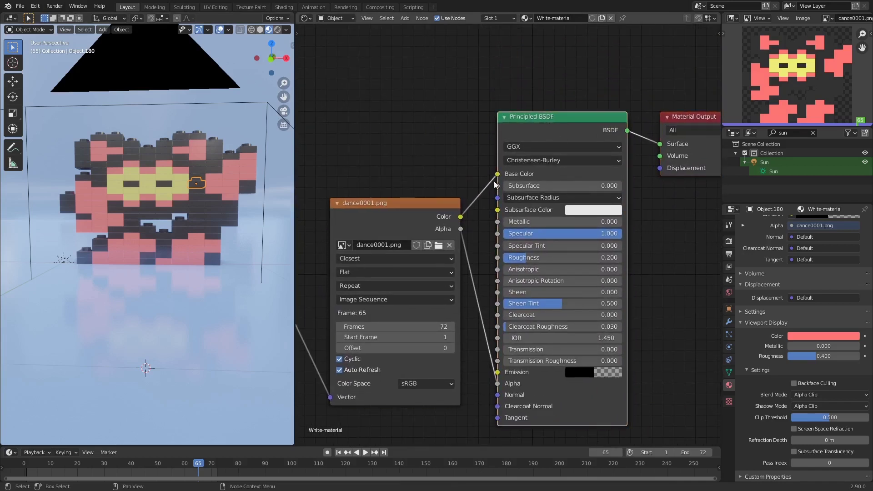
Step: Nudge the dance0001.png image and Mapping nodes into a tidy row, then orbit beneath the brick wall
{"action": "left_click_drag", "start_coordinate": [411, 218], "coordinate": [414, 202]}
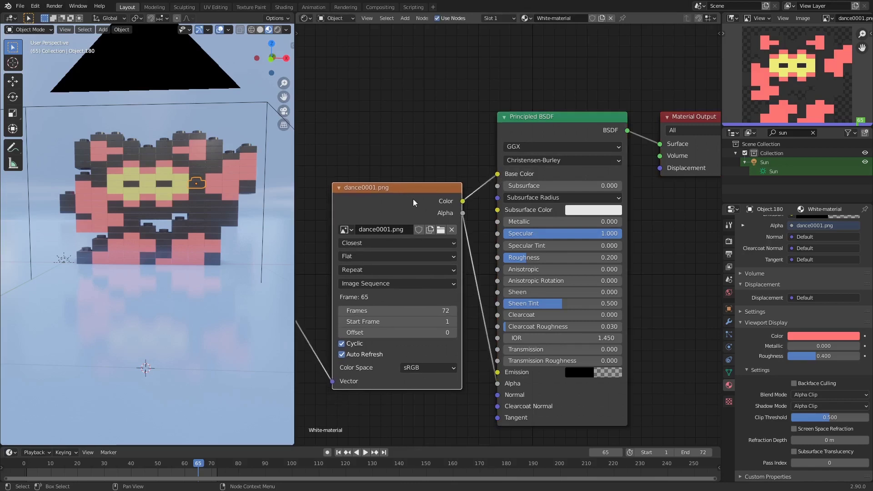
{"action": "middle_click_drag", "start_coordinate": [393, 240], "coordinate": [545, 159]}
{"action": "left_click_drag", "start_coordinate": [379, 205], "coordinate": [395, 233]}
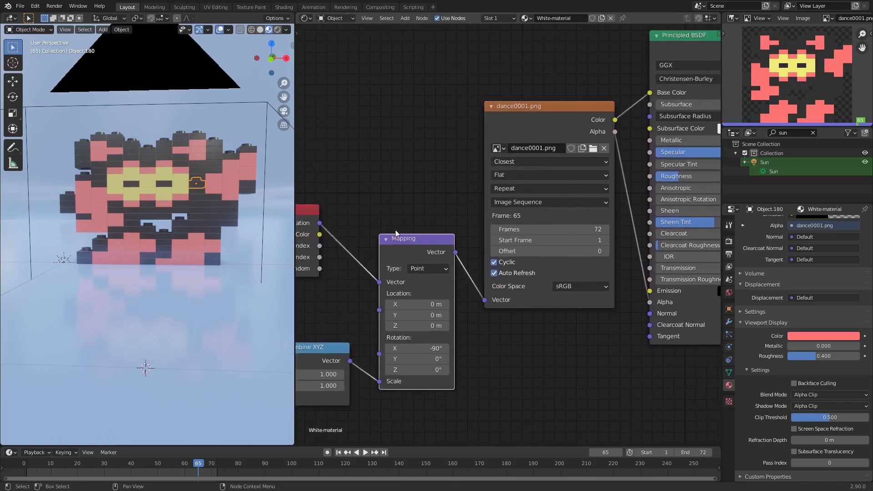
{"action": "middle_click_drag", "start_coordinate": [395, 234], "coordinate": [449, 200]}
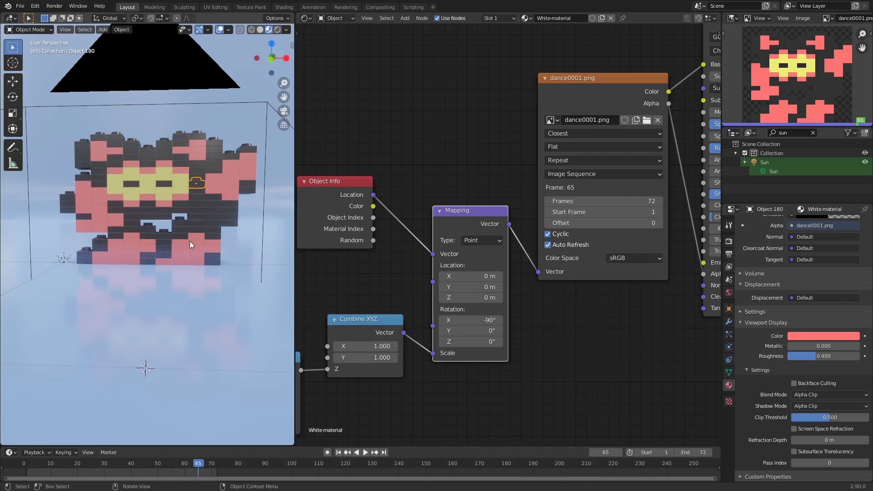
{"action": "middle_click_drag", "start_coordinate": [192, 268], "coordinate": [196, 296]}
{"action": "scroll", "coordinate": [197, 297], "scroll_direction": "down", "scroll_amount": 1}
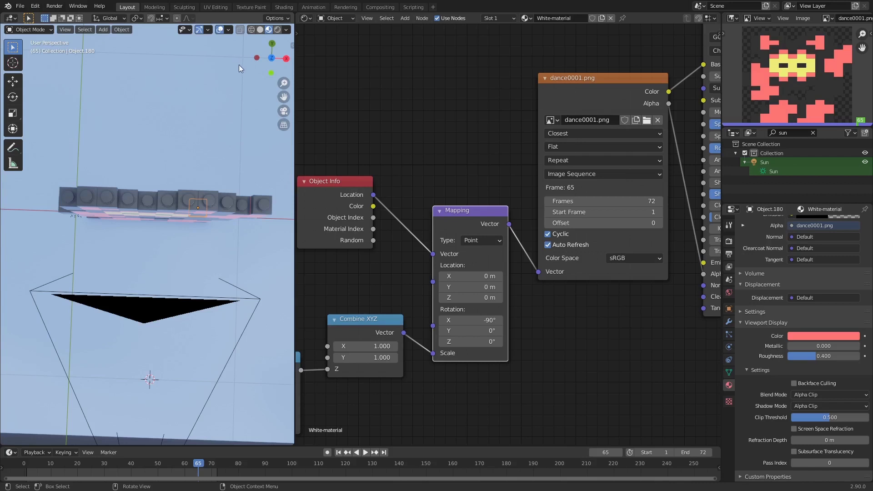
Step: Move the Object Info node up and pan across the image, shader and mapping nodes
{"action": "middle_click_drag", "start_coordinate": [425, 216], "coordinate": [509, 223]}
{"action": "scroll", "coordinate": [503, 191], "scroll_direction": "down", "scroll_amount": 2}
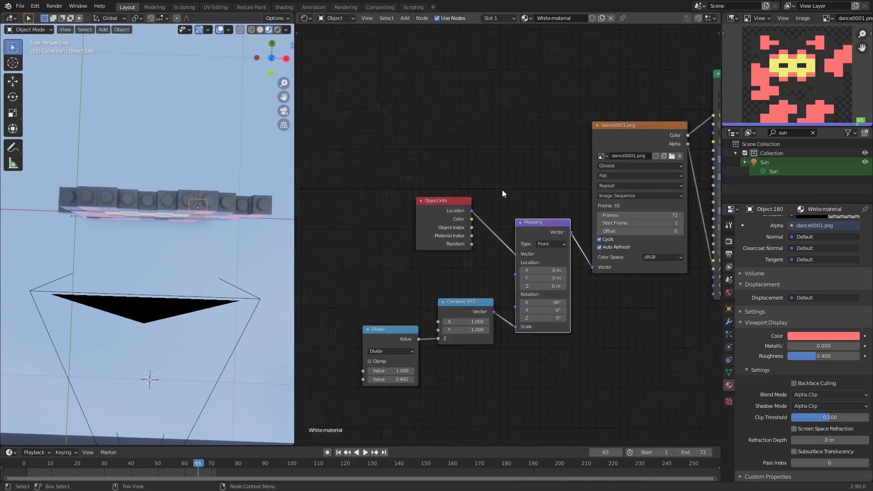
{"action": "scroll", "coordinate": [454, 191], "scroll_direction": "up", "scroll_amount": 3}
{"action": "mouse_move", "coordinate": [419, 194]}
{"action": "left_mouse_down"}
{"action": "mouse_move", "coordinate": [419, 180]}
{"action": "mouse_move", "coordinate": [419, 199]}
{"action": "left_mouse_up"}
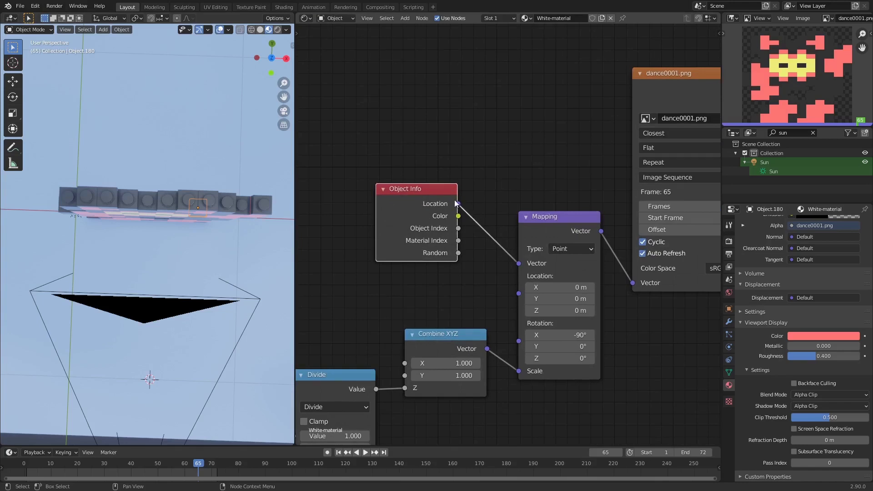
{"action": "middle_click_drag", "start_coordinate": [629, 280], "coordinate": [326, 376]}
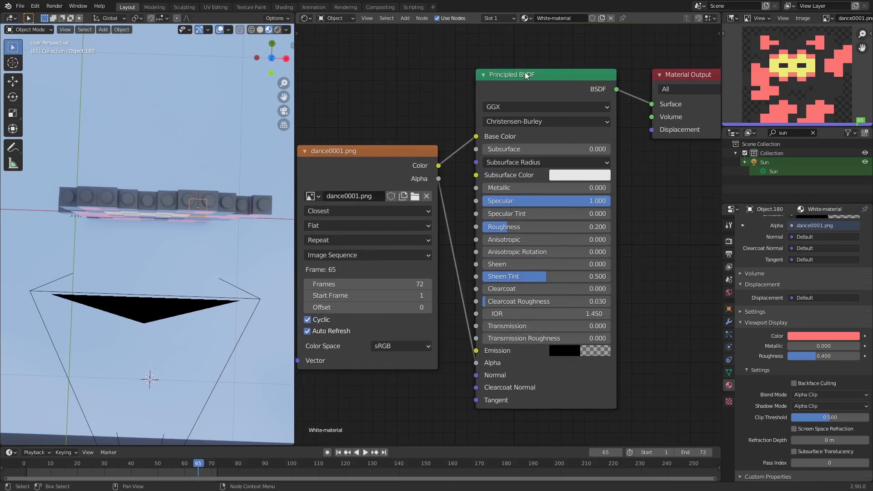
{"action": "middle_click_drag", "start_coordinate": [559, 117], "coordinate": [823, 83]}
Step: With the wall in front view, raise the Mapping node and unplug Combine XYZ from its Scale
{"action": "middle_click_drag", "start_coordinate": [269, 244], "coordinate": [266, 146]}
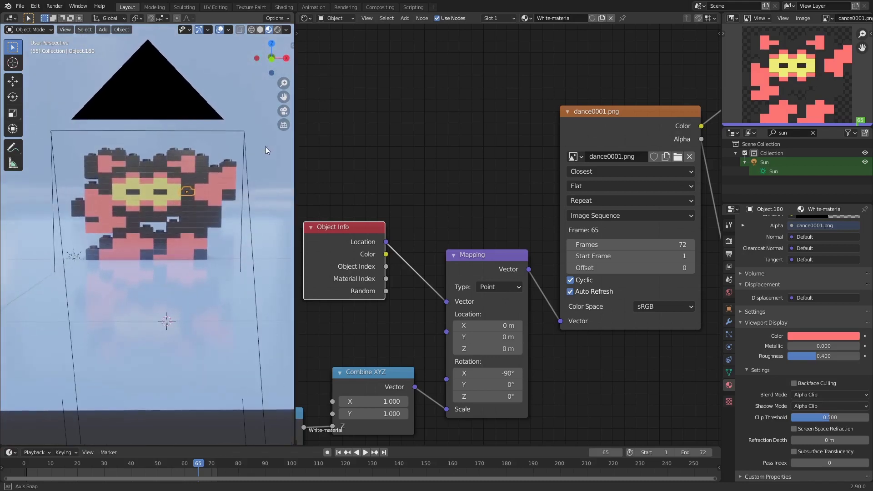
{"action": "middle_click_drag", "start_coordinate": [425, 247], "coordinate": [478, 157]}
{"action": "left_click_drag", "start_coordinate": [530, 174], "coordinate": [531, 132]}
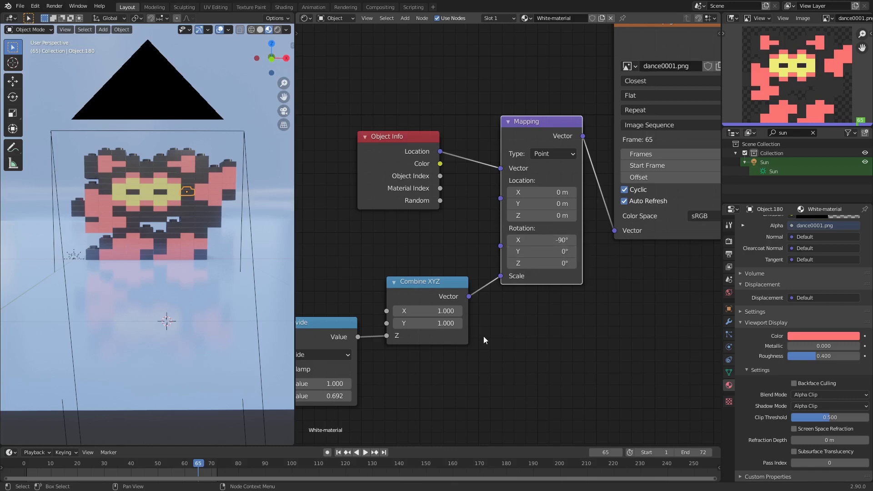
{"action": "middle_click_drag", "start_coordinate": [516, 320], "coordinate": [537, 266]}
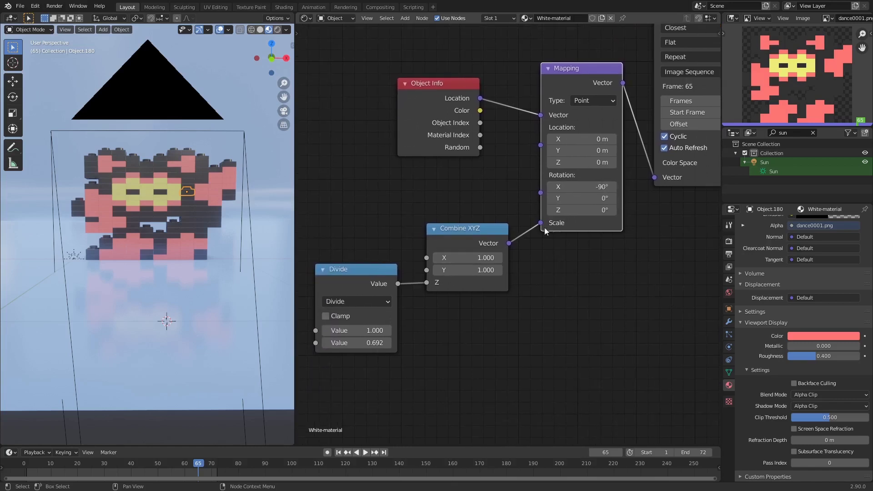
{"action": "left_click_drag", "start_coordinate": [542, 224], "coordinate": [530, 281]}
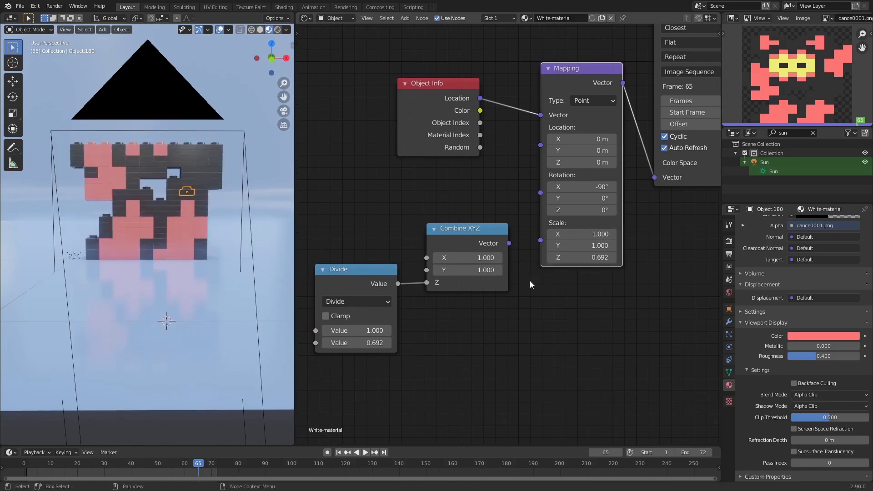
Step: Set the Mapping node's Scale Z to 1.000
{"action": "left_click", "coordinate": [594, 257]}
{"action": "type", "text": "1"}
{"action": "key", "text": "Return"}
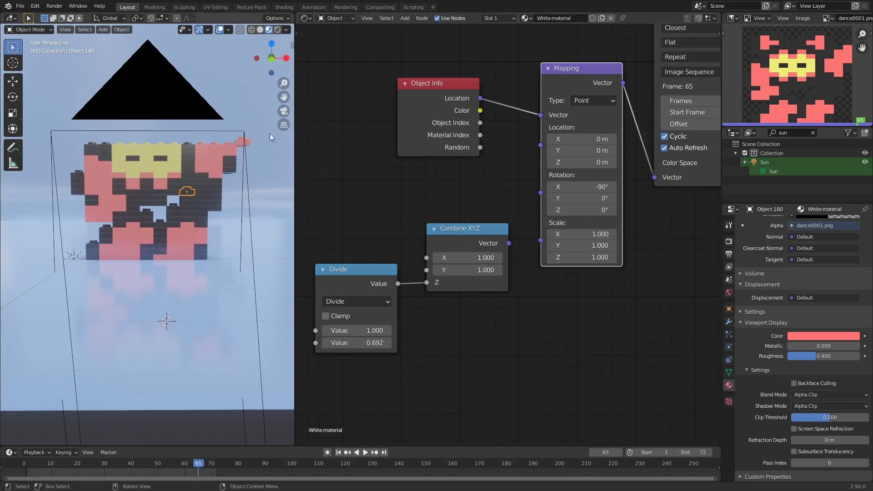
Step: Show the top-right brick Object.252's transform in the sidebar, revealing Location Z 0.692 m
{"action": "left_click", "coordinate": [241, 142]}
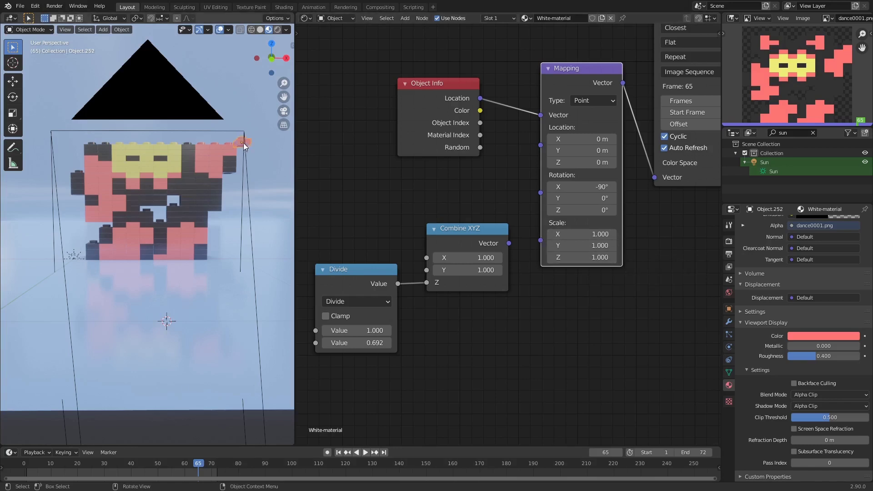
{"action": "left_click", "coordinate": [292, 47]}
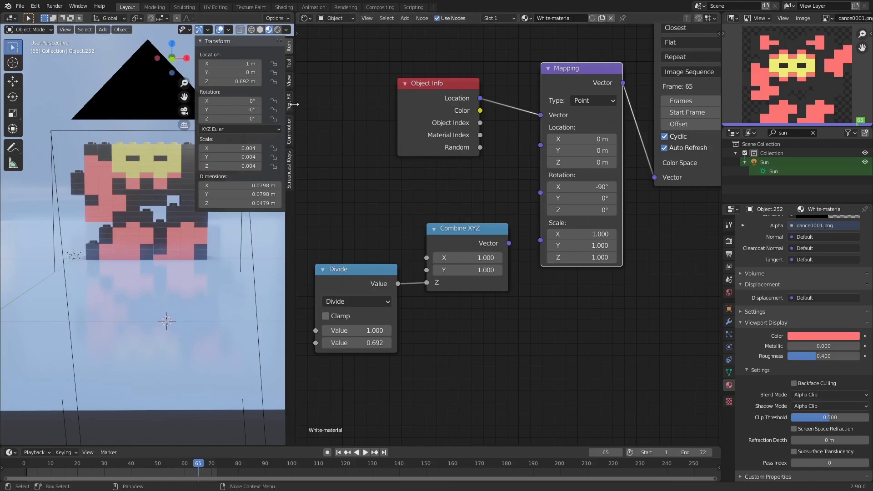
{"action": "left_click_drag", "start_coordinate": [295, 107], "coordinate": [440, 102]}
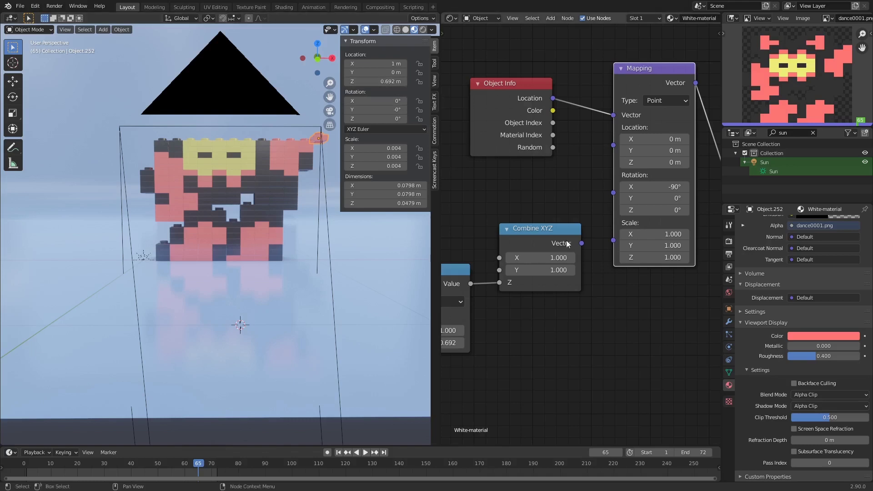
Step: Connect Combine XYZ's Vector output back into the Mapping node's Scale input
{"action": "middle_click_drag", "start_coordinate": [550, 205], "coordinate": [579, 165]}
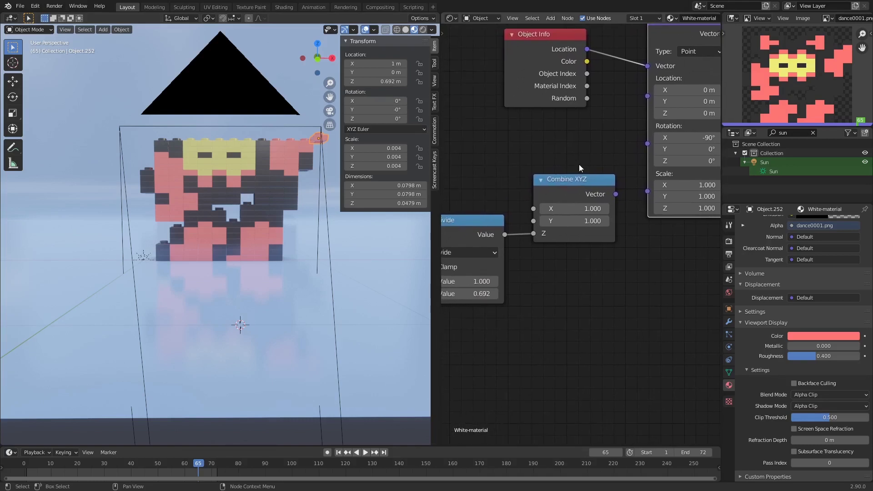
{"action": "left_click", "coordinate": [570, 181]}
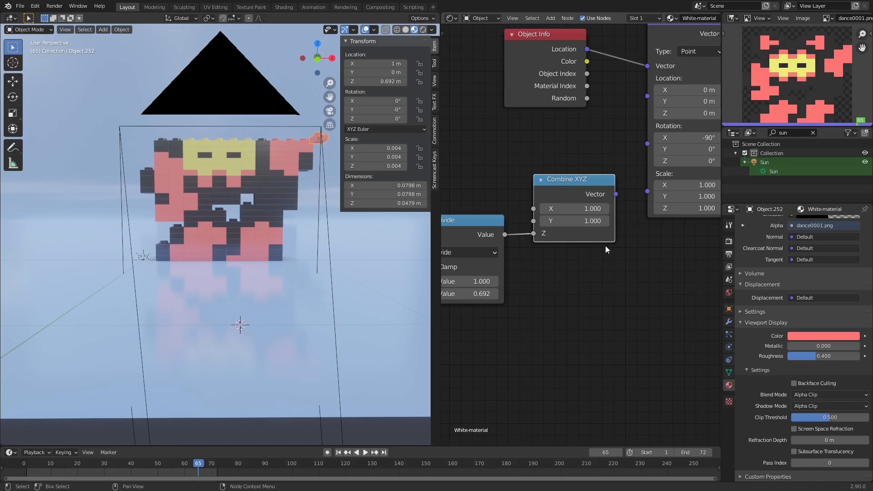
{"action": "left_click_drag", "start_coordinate": [571, 184], "coordinate": [647, 191]}
{"action": "middle_click_drag", "start_coordinate": [565, 236], "coordinate": [621, 200]}
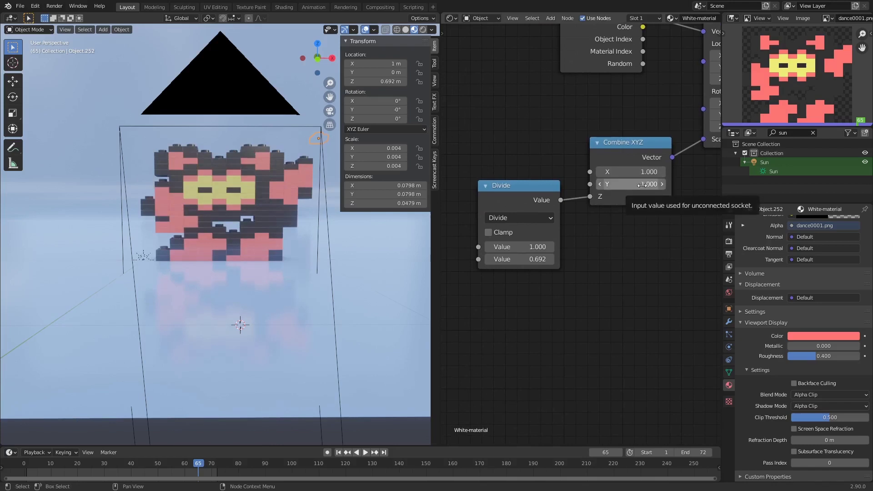
{"action": "middle_click_drag", "start_coordinate": [610, 232], "coordinate": [678, 222]}
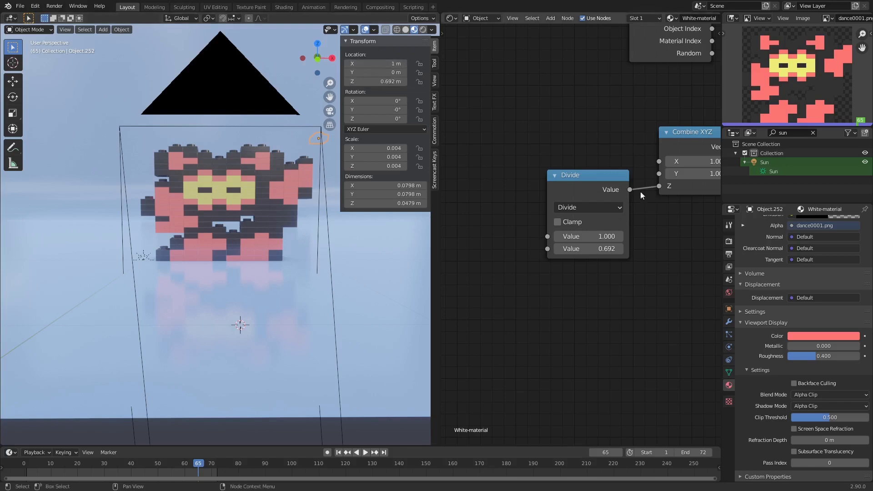
Step: Duplicate the Divide node as 1.000 ÷ 1.000 and feed it into Combine XYZ's X input
{"action": "left_click", "coordinate": [591, 181]}
{"action": "key", "text": "shift+d"}
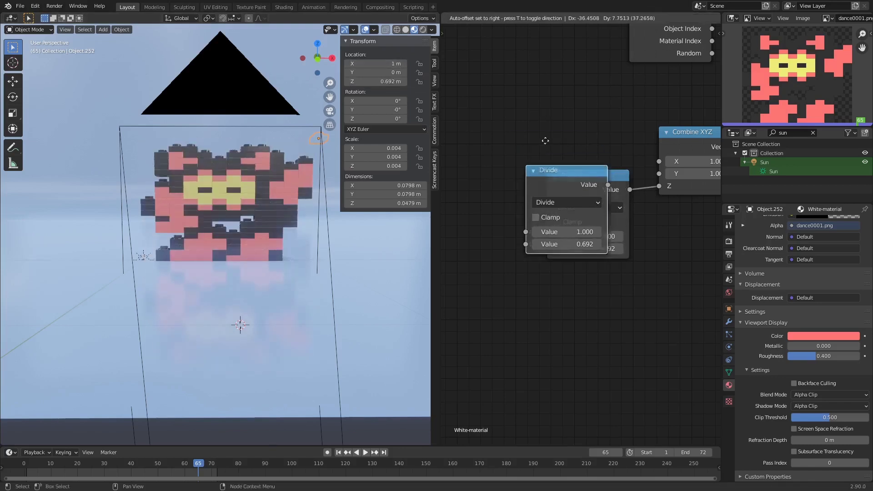
{"action": "left_click", "coordinate": [455, 16]}
{"action": "left_click", "coordinate": [516, 151]}
{"action": "type", "text": "1"}
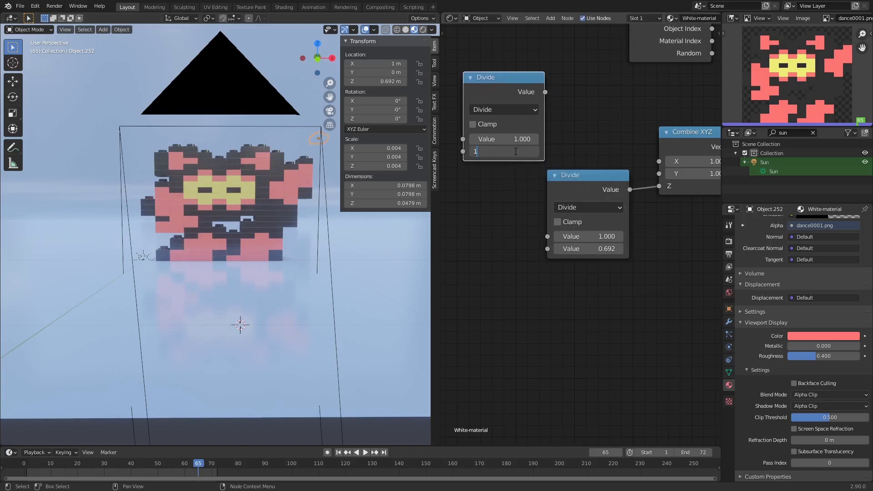
{"action": "key", "text": "Return"}
{"action": "left_click_drag", "start_coordinate": [544, 92], "coordinate": [660, 160]}
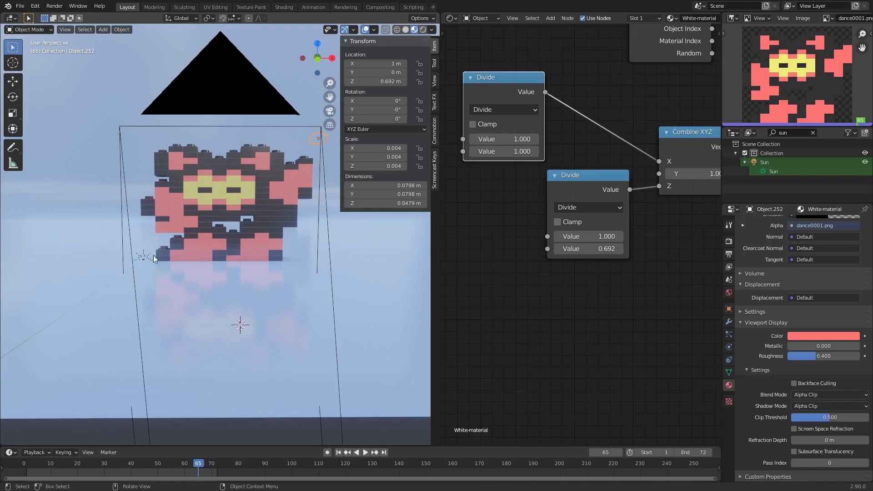
{"action": "scroll", "coordinate": [756, 119], "scroll_direction": "up", "scroll_amount": 2}
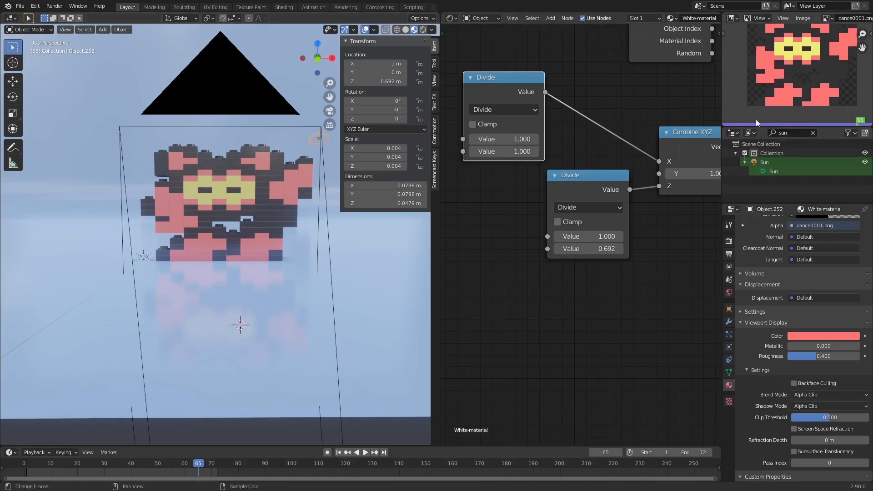